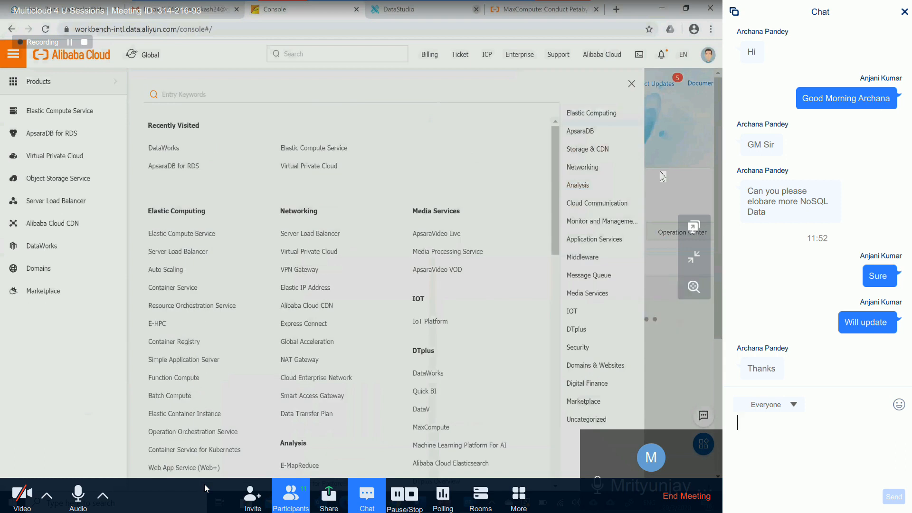
# - Mute the meeting microphone, and open MaxCompute from the Analysis group of the Alibaba Cloud product list
pyautogui.click(662, 175)
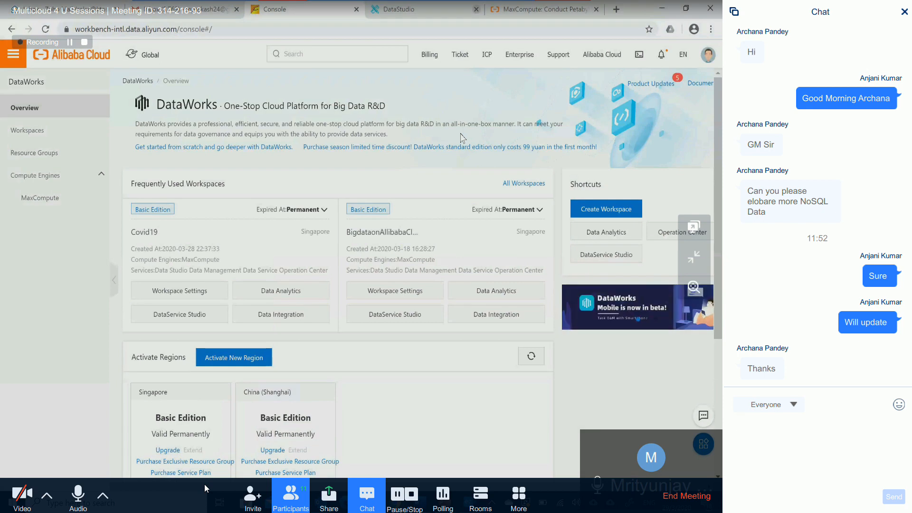
pyautogui.click(78, 496)
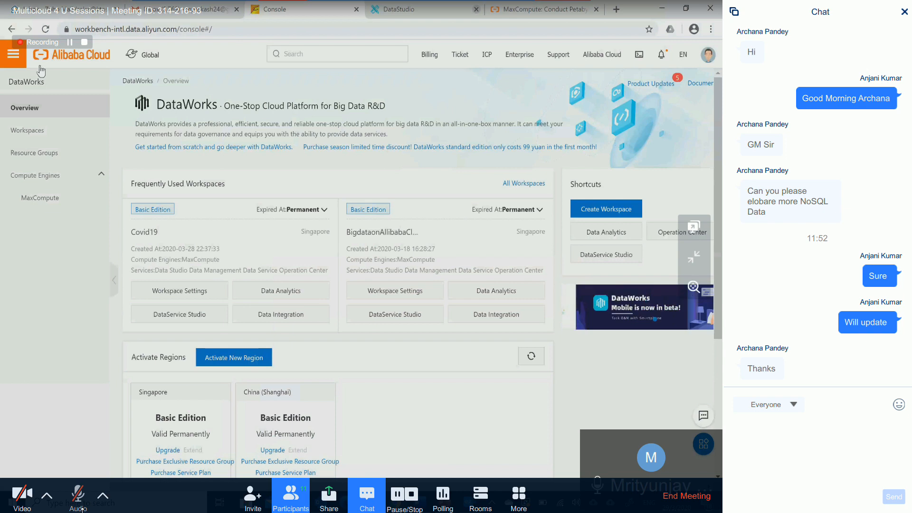
pyautogui.click(13, 56)
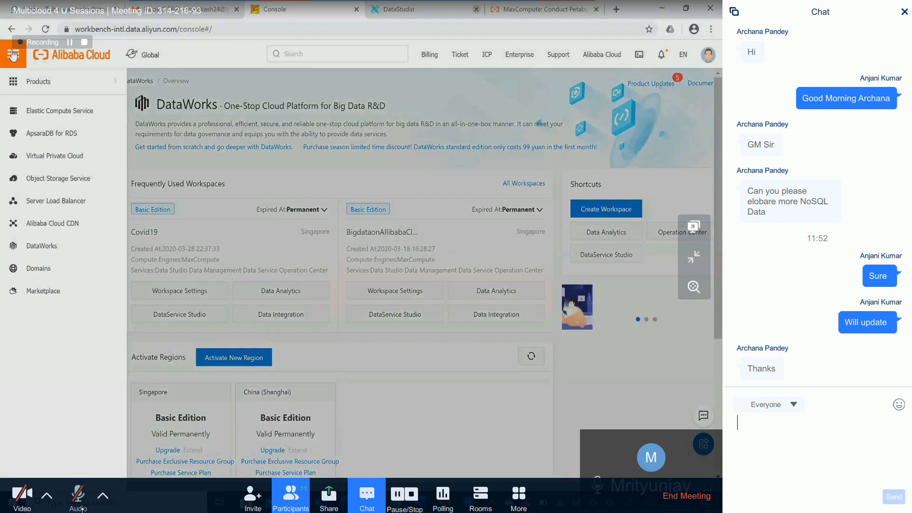
pyautogui.moveTo(40, 86)
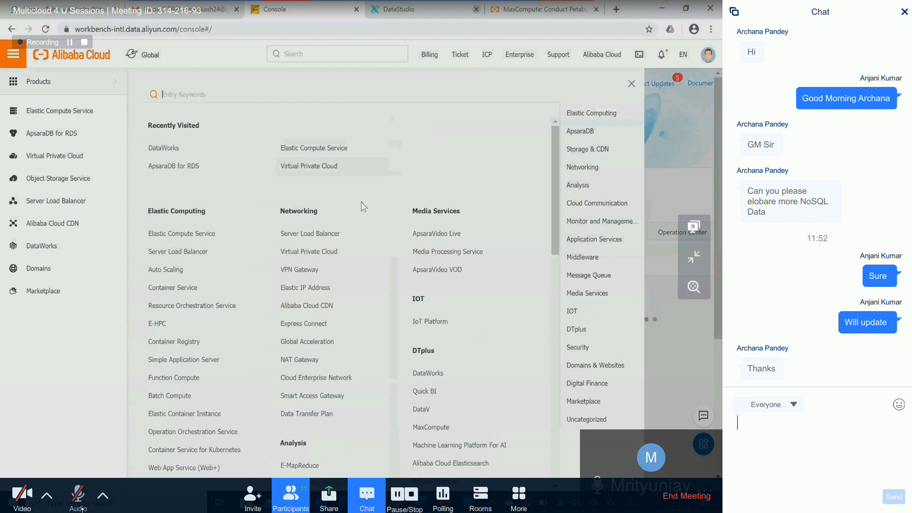
pyautogui.scroll(-3, 351, 224)
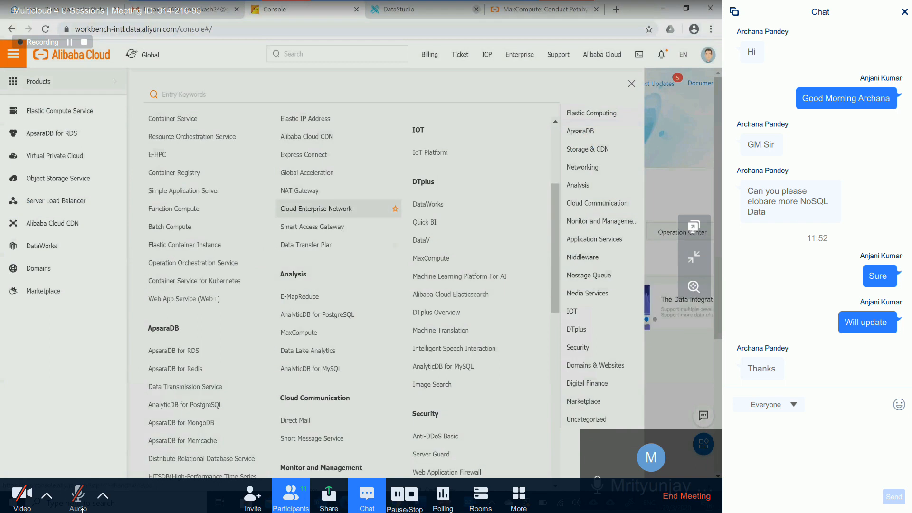
pyautogui.moveTo(284, 275); pyautogui.dragTo(304, 277)
pyautogui.scroll(-2, 303, 277)
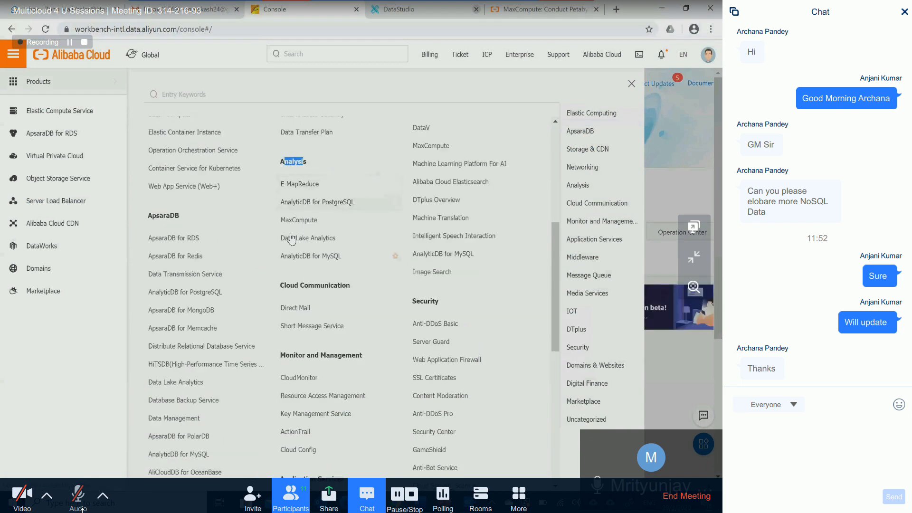
pyautogui.click(296, 220)
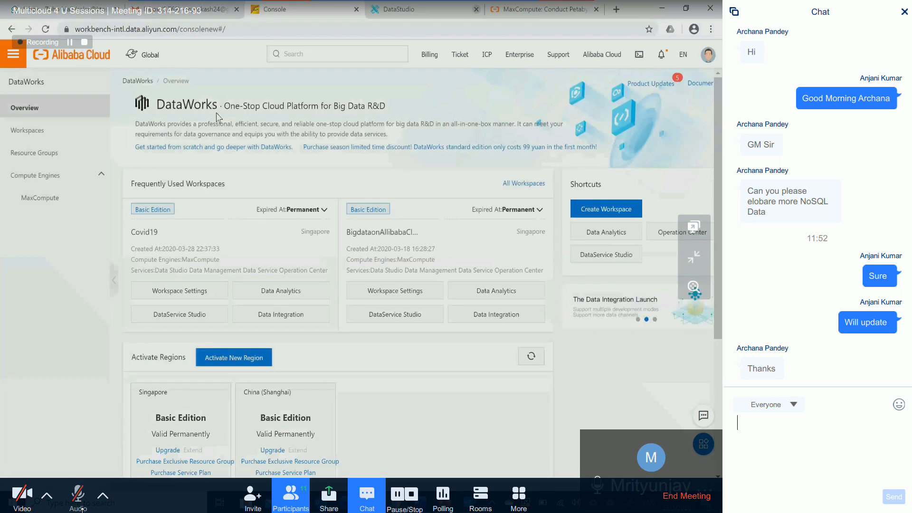
# - Examine the DataWorks overview page and its activated regions, Singapore and China (Shanghai)
pyautogui.moveTo(217, 107); pyautogui.dragTo(261, 124)
pyautogui.click(259, 123)
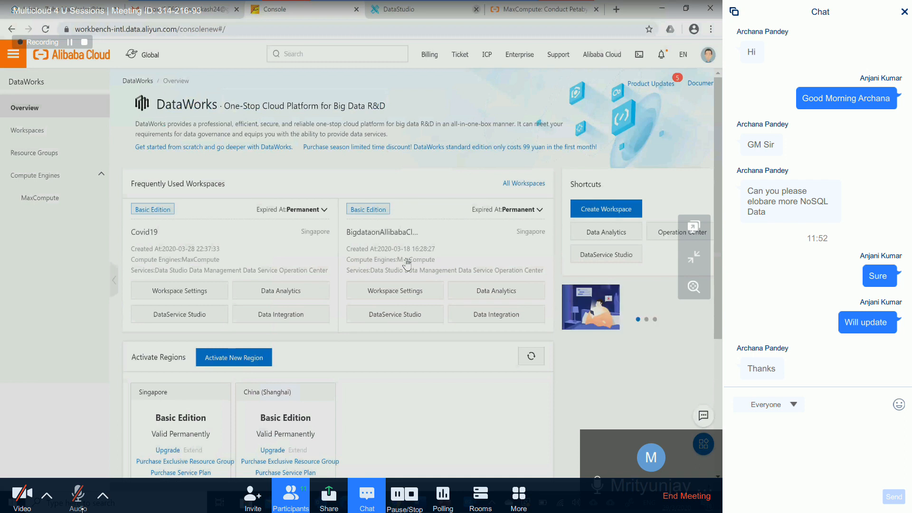
pyautogui.scroll(-1, 407, 264)
pyautogui.moveTo(132, 301); pyautogui.dragTo(211, 316)
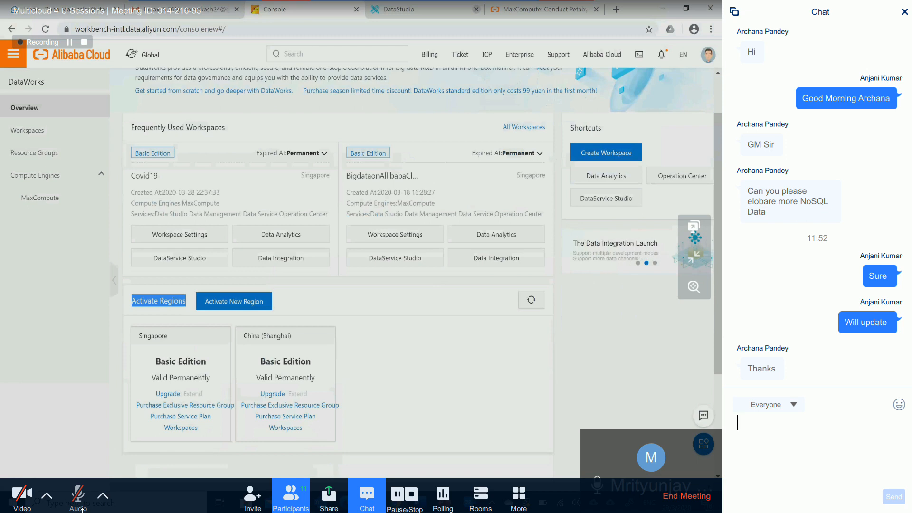
pyautogui.moveTo(243, 336); pyautogui.dragTo(288, 336)
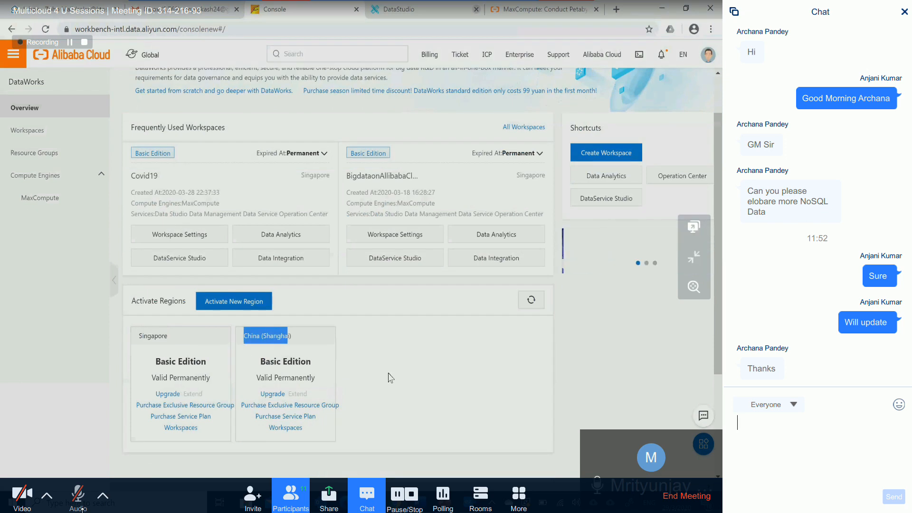
pyautogui.scroll(1, 389, 377)
# - Open the purchase page for activating a new region and check Asia Pacific SE 1 (Singapore), then China East 1 (Hangzhou)
pyautogui.click(244, 355)
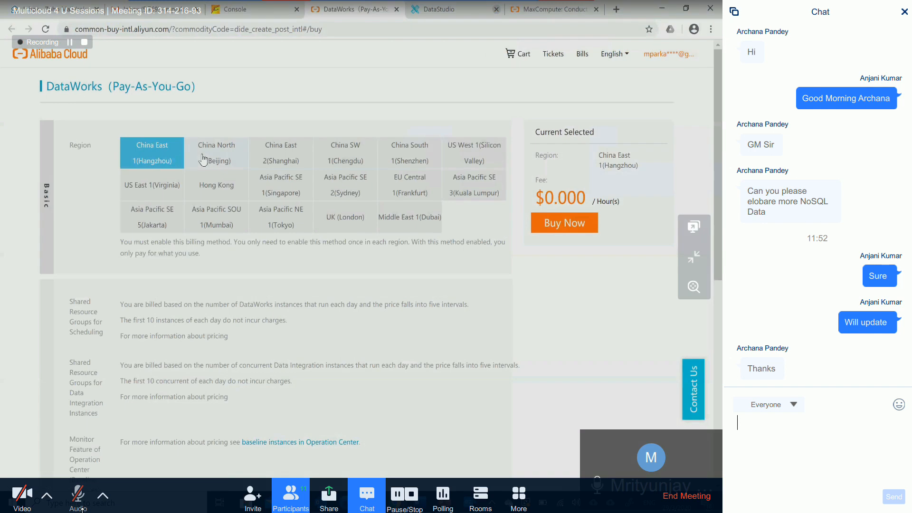
pyautogui.click(280, 192)
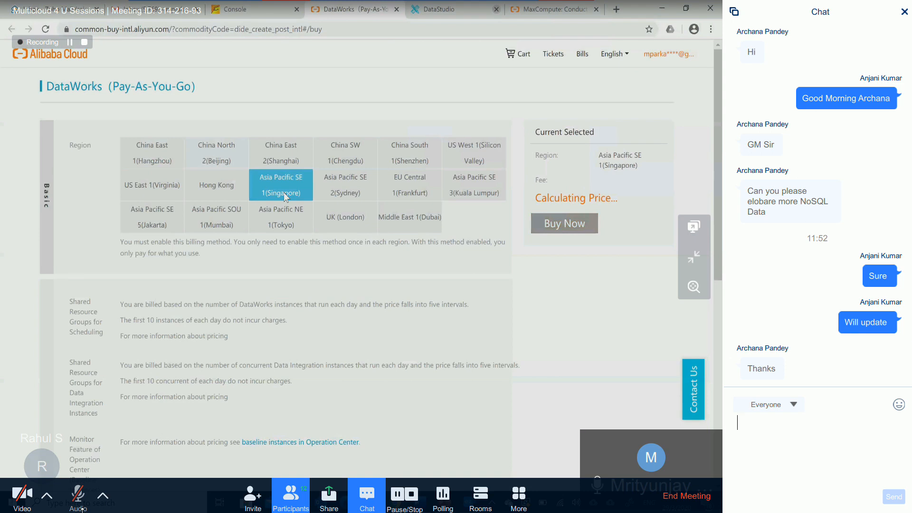
pyautogui.moveTo(552, 256)
pyautogui.mouseDown()
pyautogui.moveTo(563, 267)
pyautogui.moveTo(543, 246)
pyautogui.mouseUp()
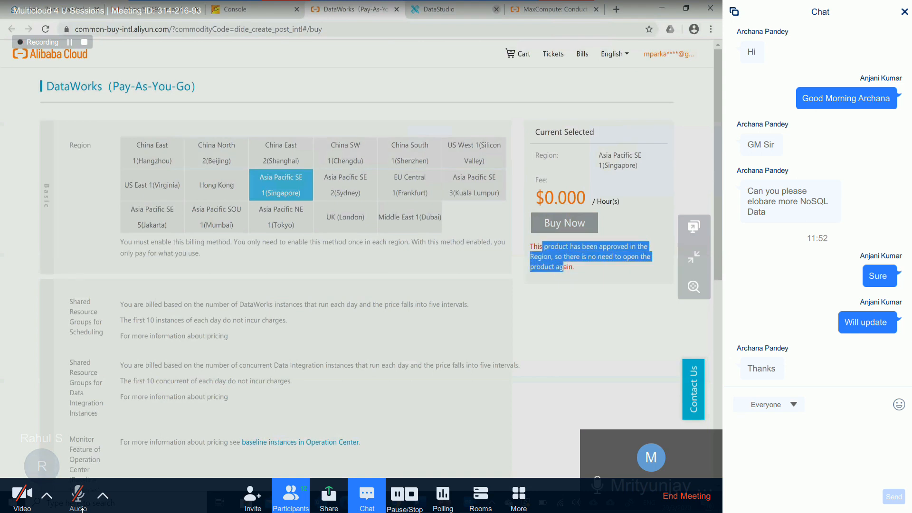
pyautogui.click(545, 235)
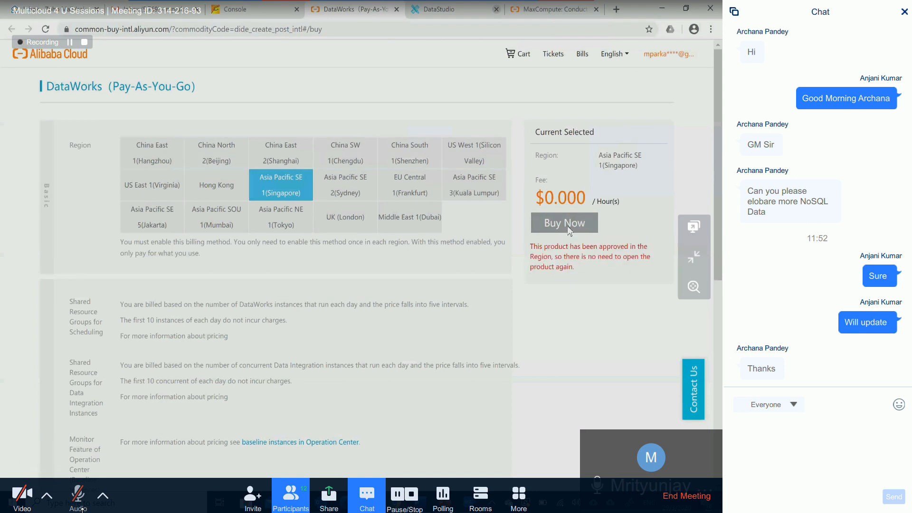
pyautogui.click(153, 154)
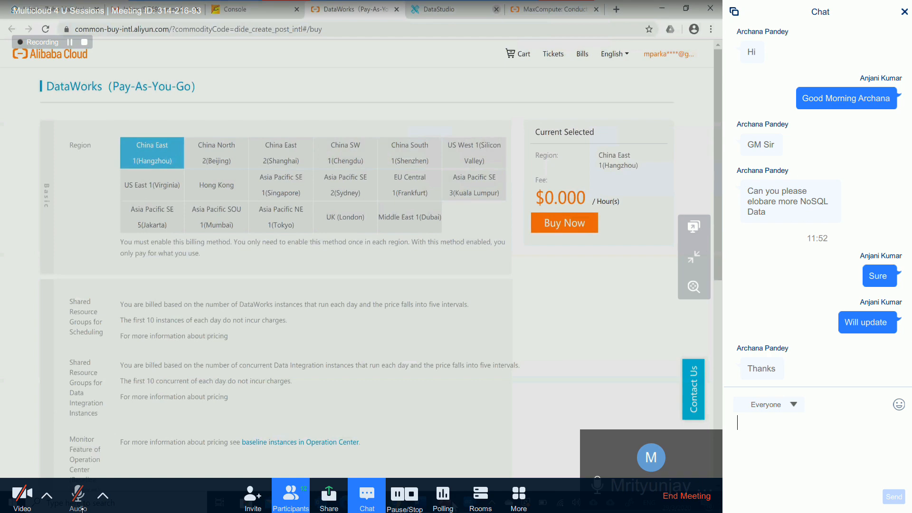
# - Switch to the PowerPoint deck on activating MaxCompute and DataWorks, and run through its slide show from the title slide
pyautogui.click(452, 502)
pyautogui.click(389, 444)
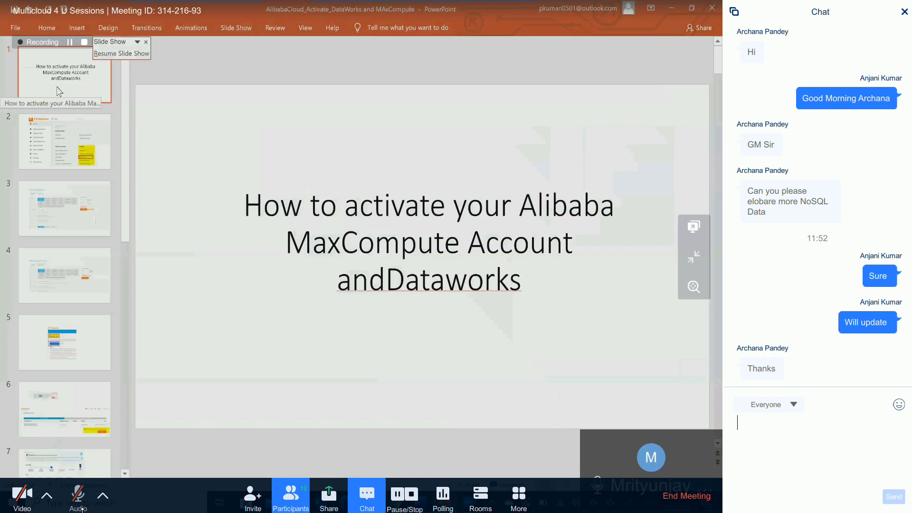
pyautogui.press('Down')
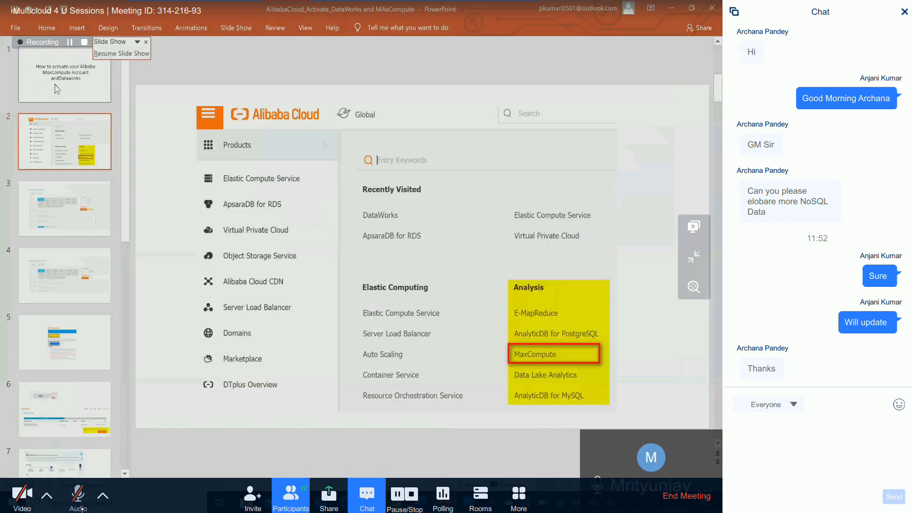
pyautogui.click(57, 89)
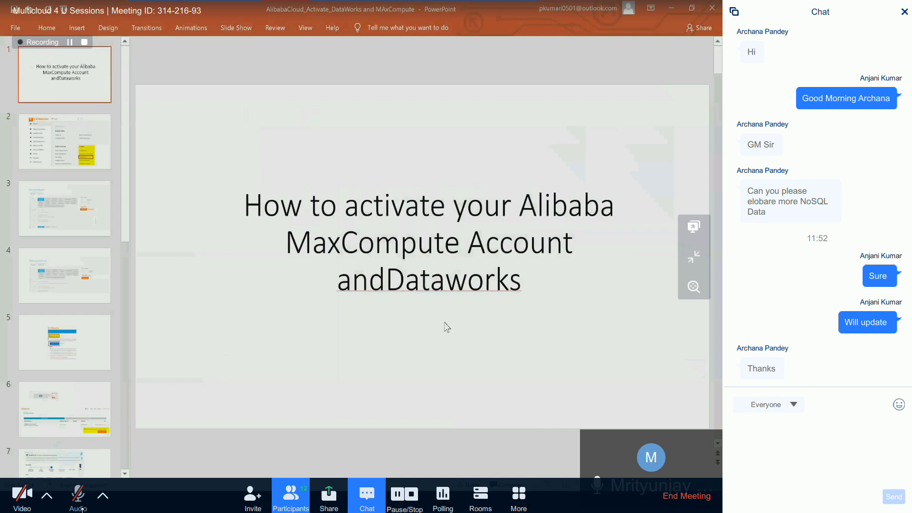
pyautogui.press('F5')
pyautogui.press('Right')
pyautogui.press('Right')
pyautogui.press('Right')
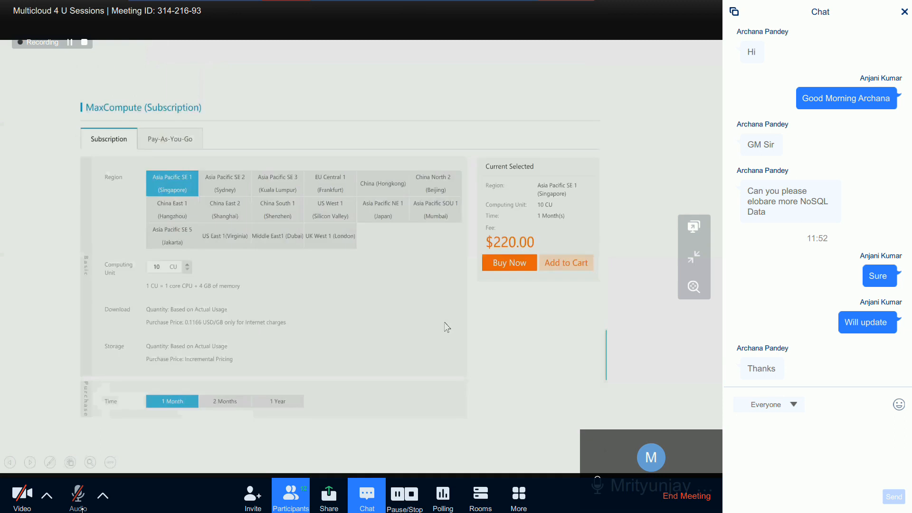
pyautogui.press('Right')
pyautogui.press('Right')
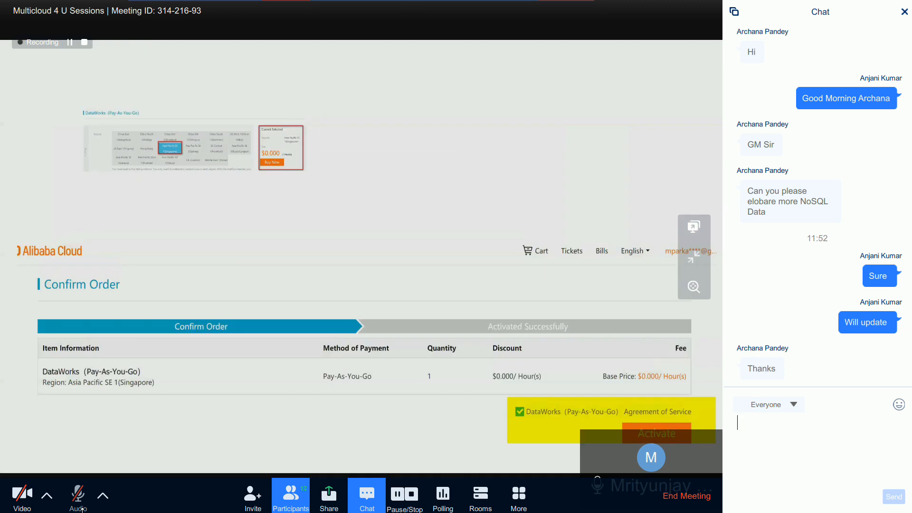
pyautogui.press('Right')
pyautogui.press('Right')
pyautogui.press('Right')
pyautogui.press('Right')
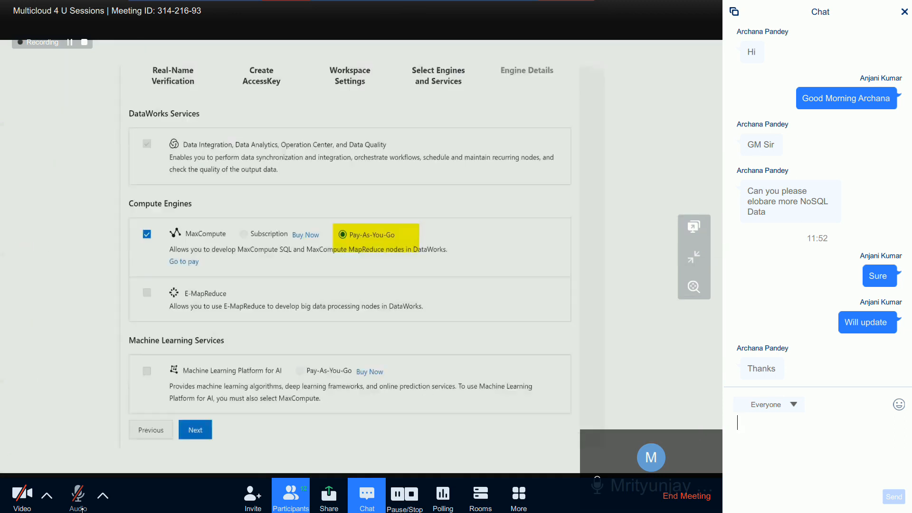
pyautogui.press('Right')
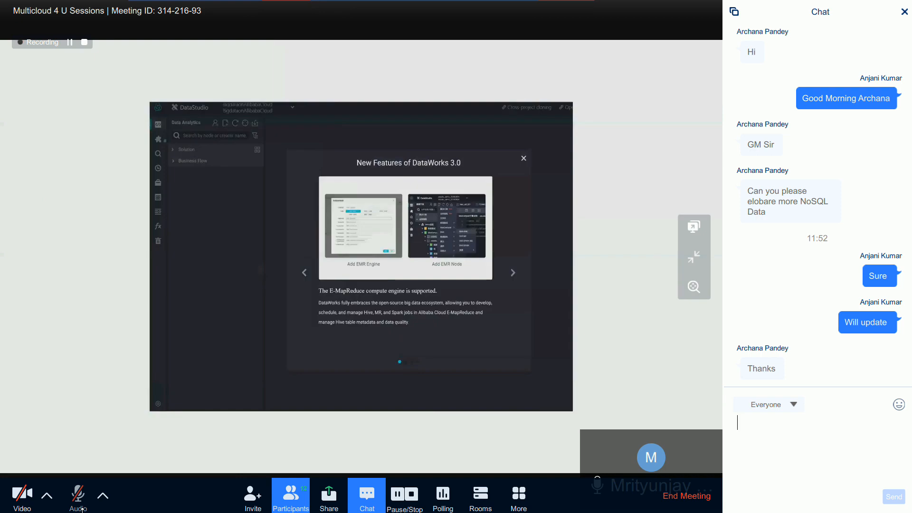
pyautogui.press('Right')
pyautogui.press('Escape')
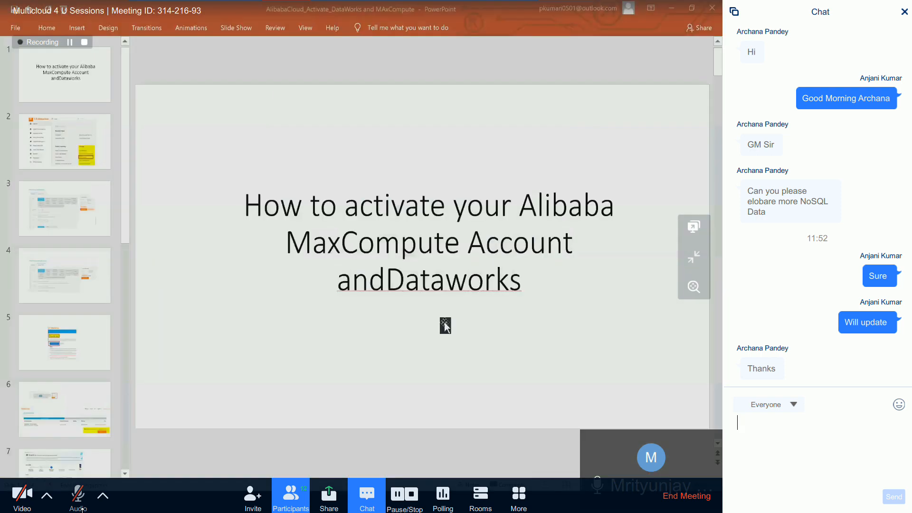
pyautogui.scroll(8, 102, 204)
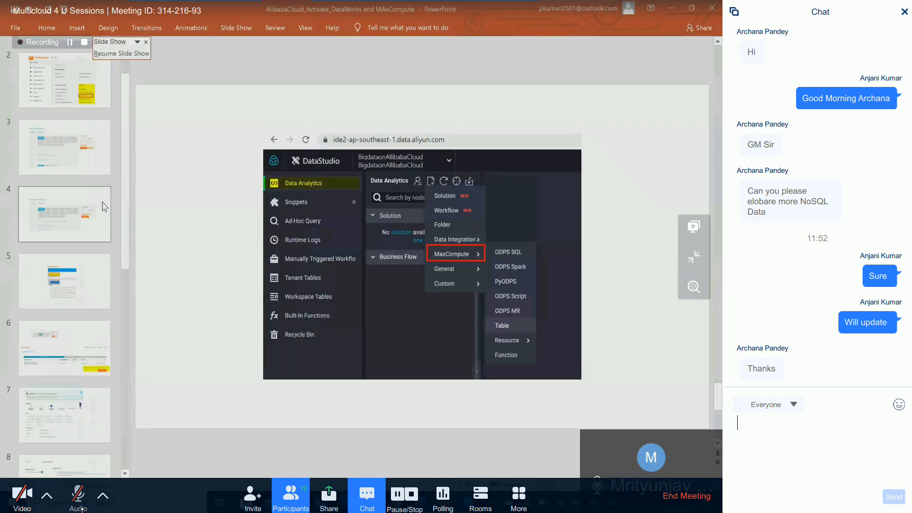
pyautogui.scroll(2, 104, 206)
# - Switch back to the browser and close the DataWorks (Pay-As-You-Go) purchase page, returning to the DataWorks console
pyautogui.hotkey('alt', 'Tab')
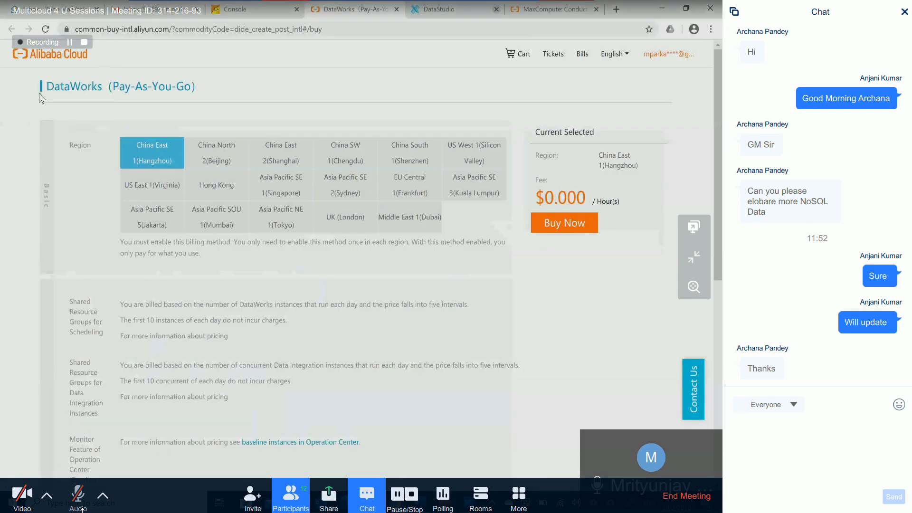
pyautogui.click(267, 13)
pyautogui.click(392, 13)
pyautogui.hotkey('ctrl', 'w')
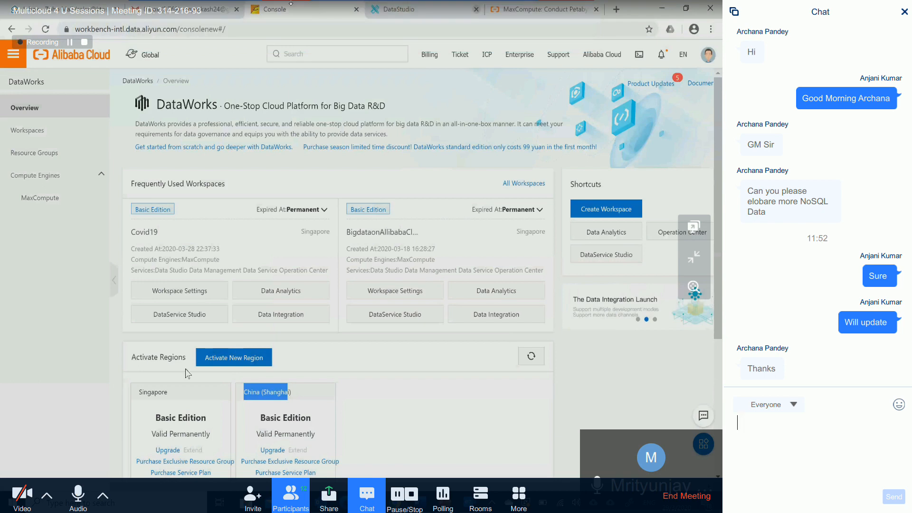
# - Review the region, basic information and advanced settings in the Create Workspace form
pyautogui.click(75, 510)
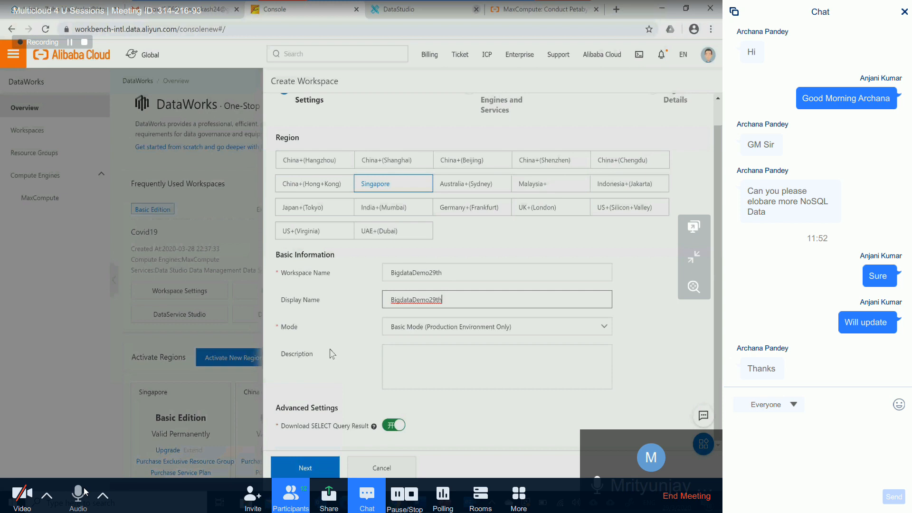
pyautogui.scroll(1, 331, 353)
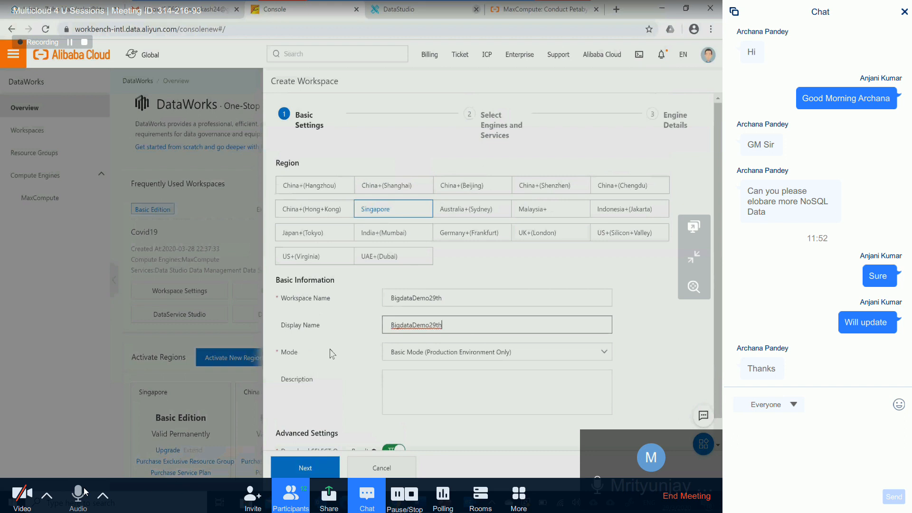
pyautogui.scroll(-2, 338, 366)
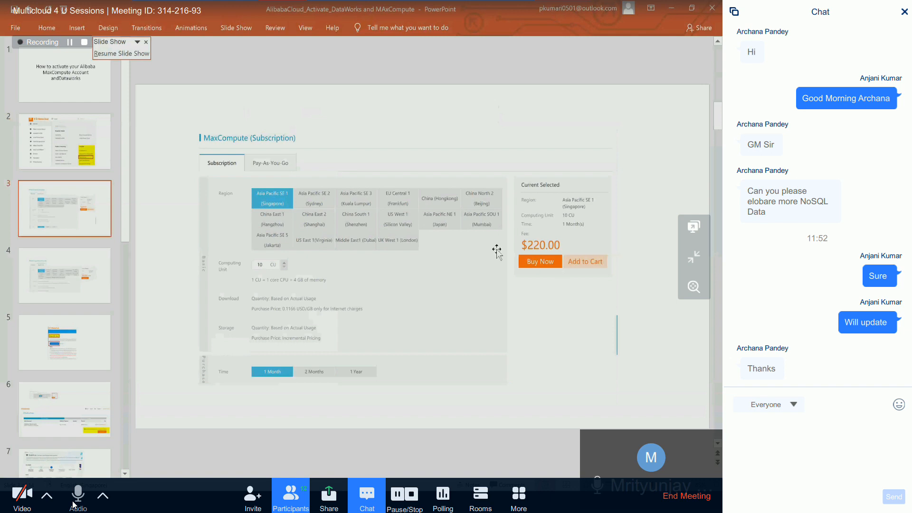
# - Show the MaxCompute (Pay-As-You-Go) slide in PowerPoint and return to the Create Workspace form in the browser
pyautogui.click(68, 276)
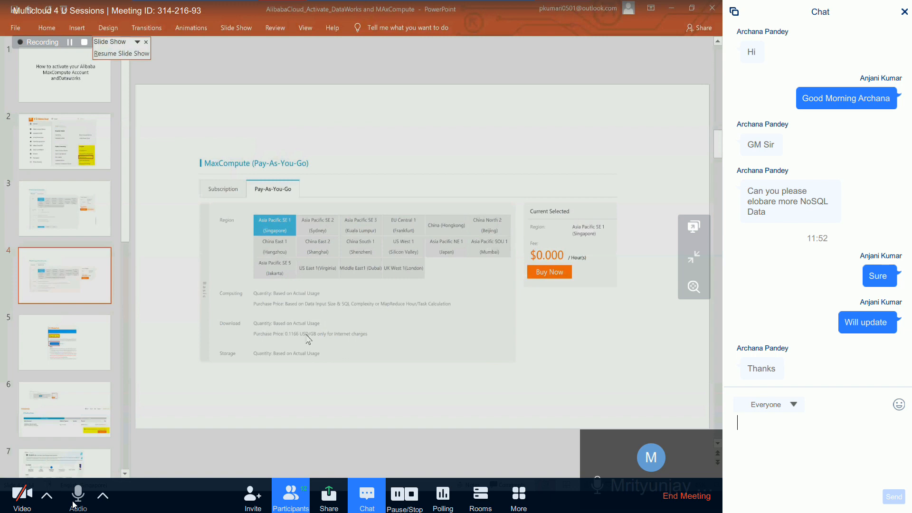
pyautogui.hotkey('alt', 'Tab')
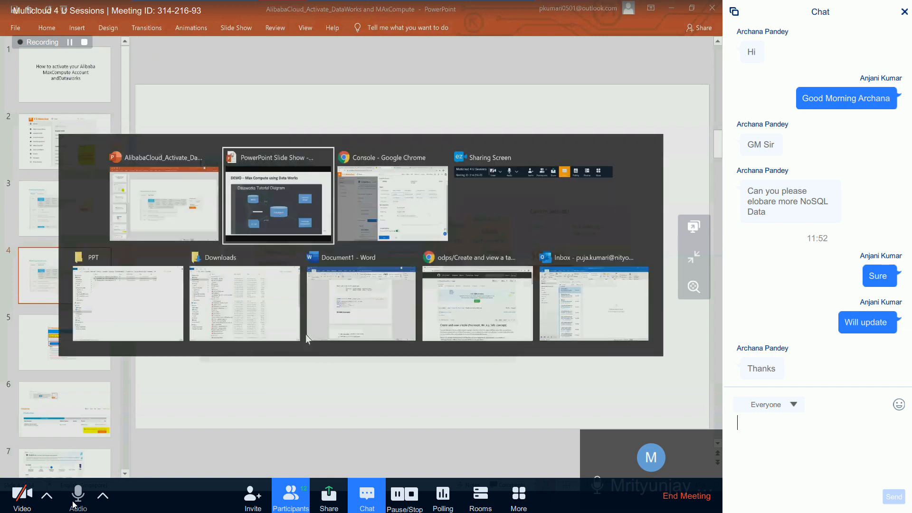
pyautogui.hotkey('alt', 'Tab')
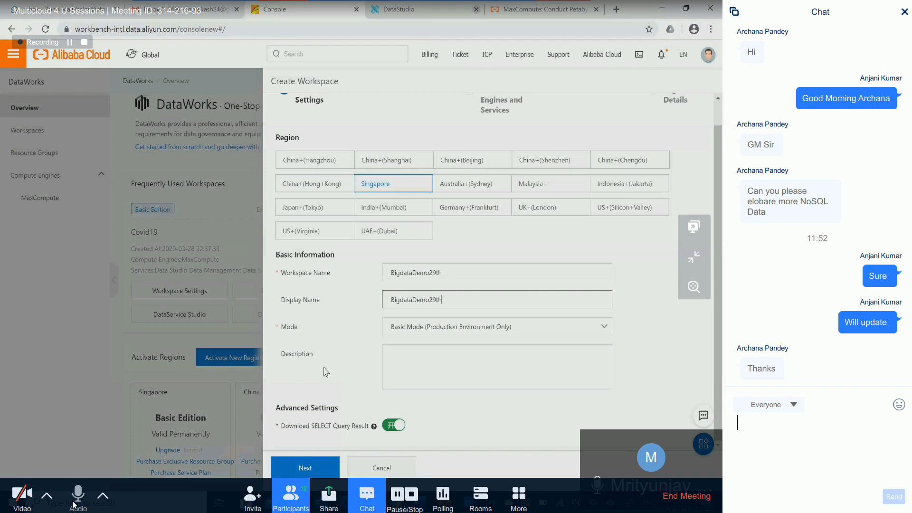
# - View the presentation files in the PPT folder in File Explorer and minimize that window
pyautogui.click(295, 502)
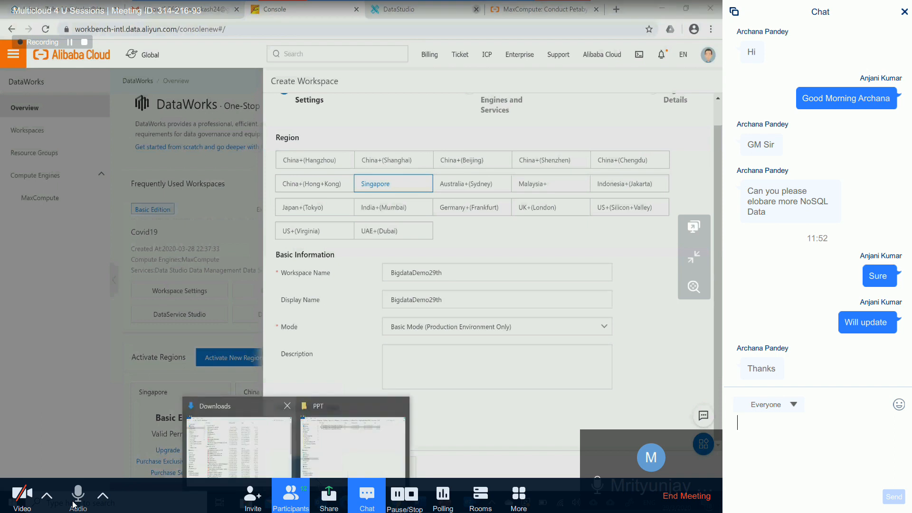
pyautogui.click(332, 475)
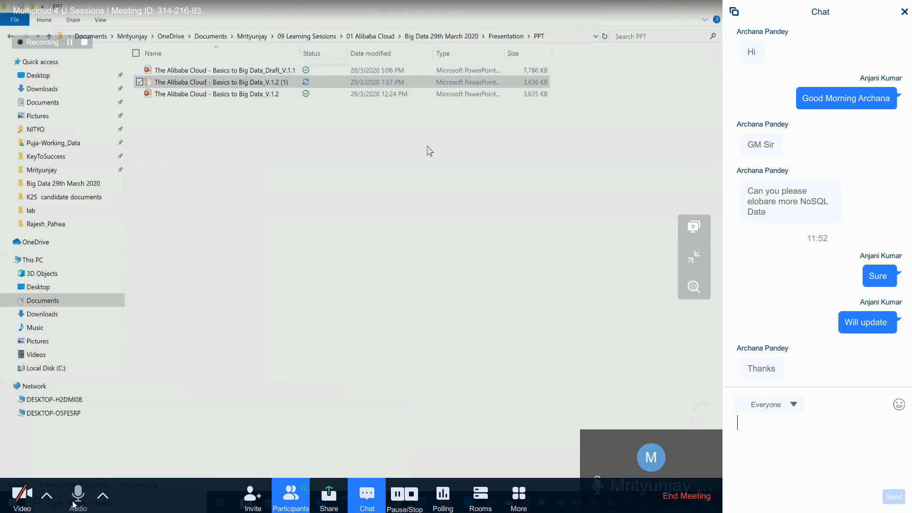
pyautogui.click(662, 8)
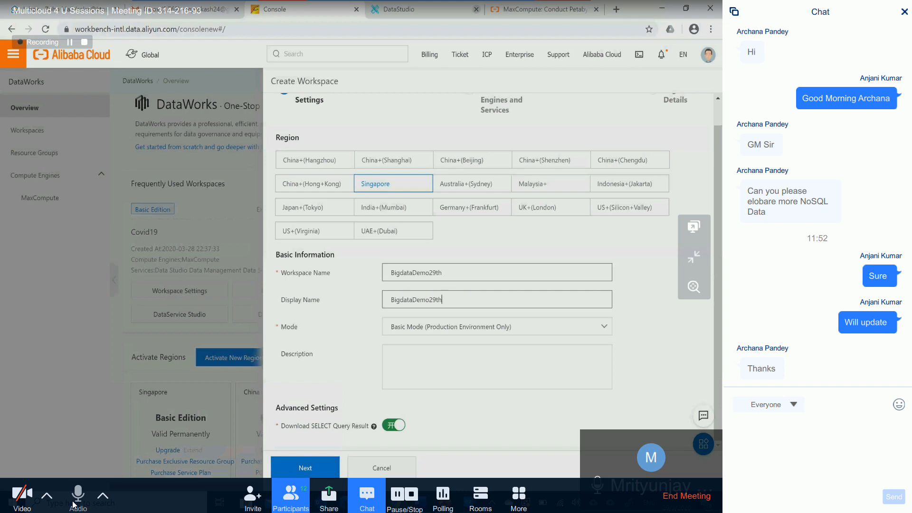
# - Keep the workspace mode at Basic Mode (Production Environment Only) and proceed to the engines and services selection
pyautogui.click(433, 328)
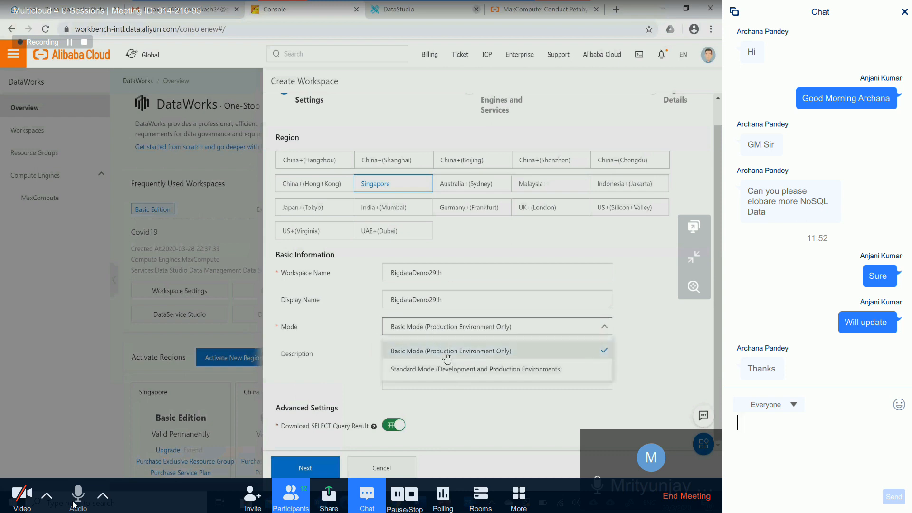
pyautogui.click(615, 376)
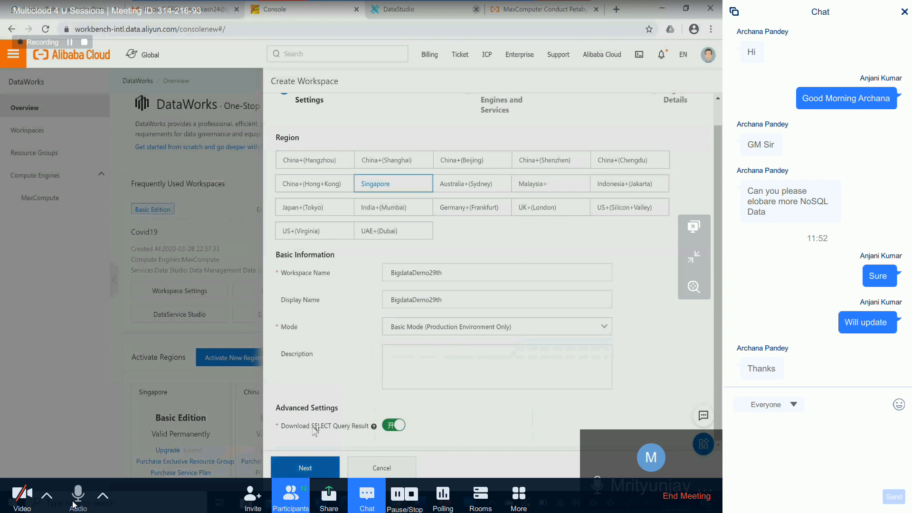
pyautogui.click(306, 467)
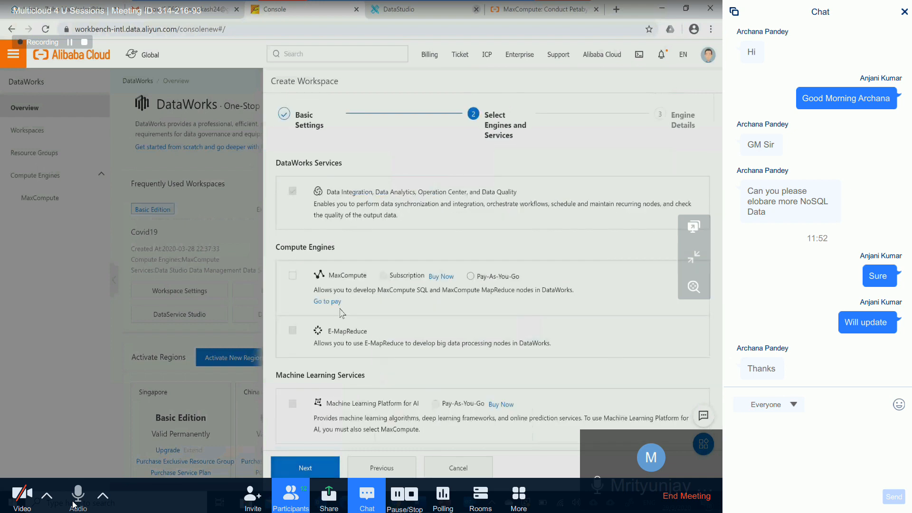
# - Select MaxCompute with Pay-As-You-Go as the compute engine and proceed to the engine details
pyautogui.click(292, 277)
pyautogui.moveTo(335, 252); pyautogui.dragTo(285, 247)
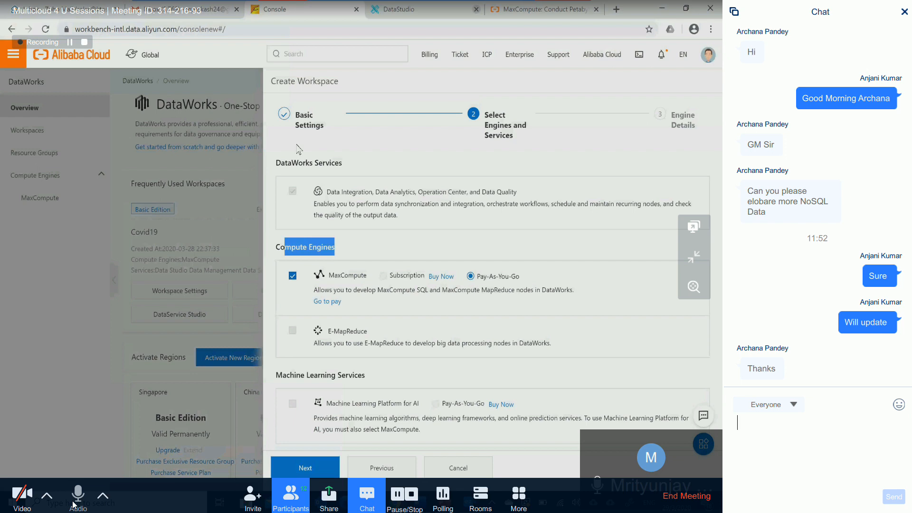
pyautogui.click(349, 250)
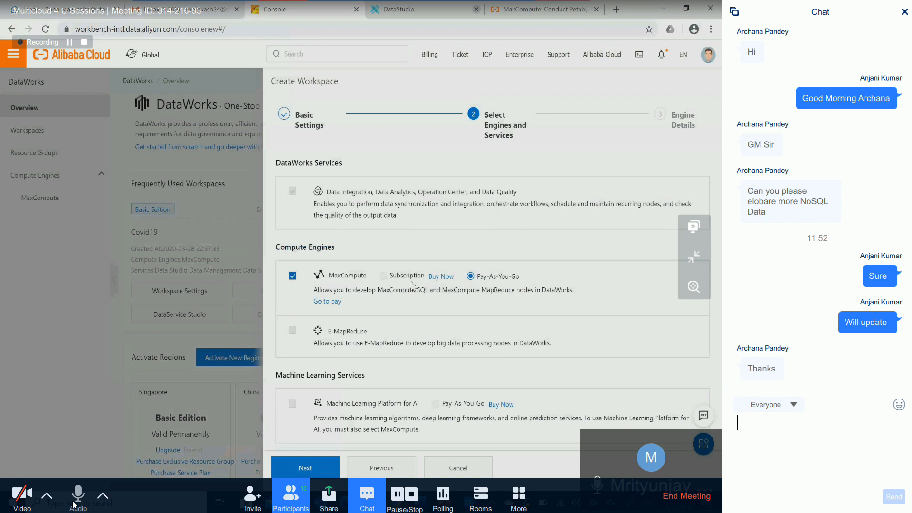
pyautogui.moveTo(400, 280)
pyautogui.click(314, 468)
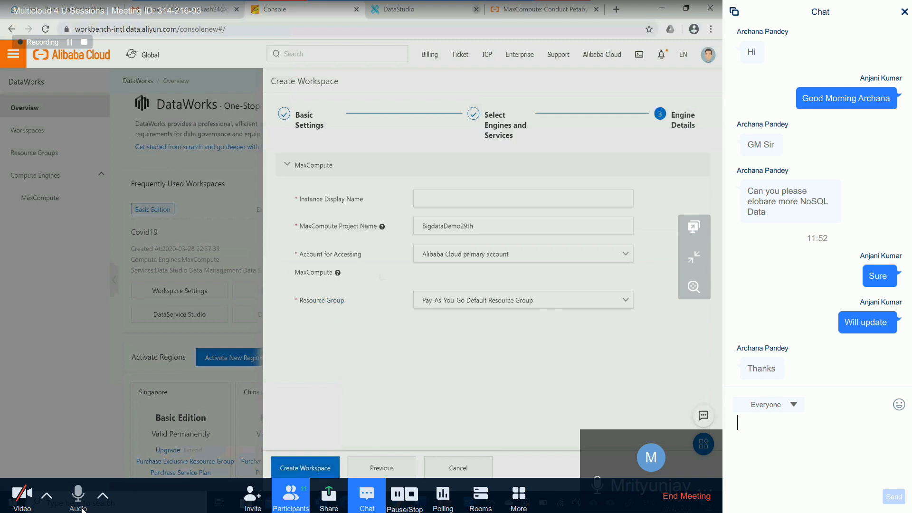
# - Set the MaxCompute instance display name to BigdataDemo29thDW, reusing the project name with DW appended
pyautogui.click(444, 199)
pyautogui.rightClick(444, 199)
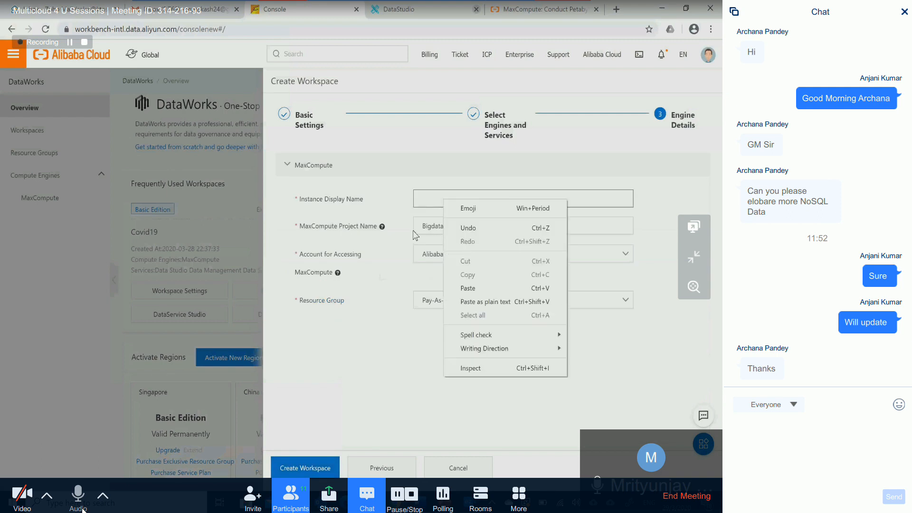
pyautogui.click(458, 228)
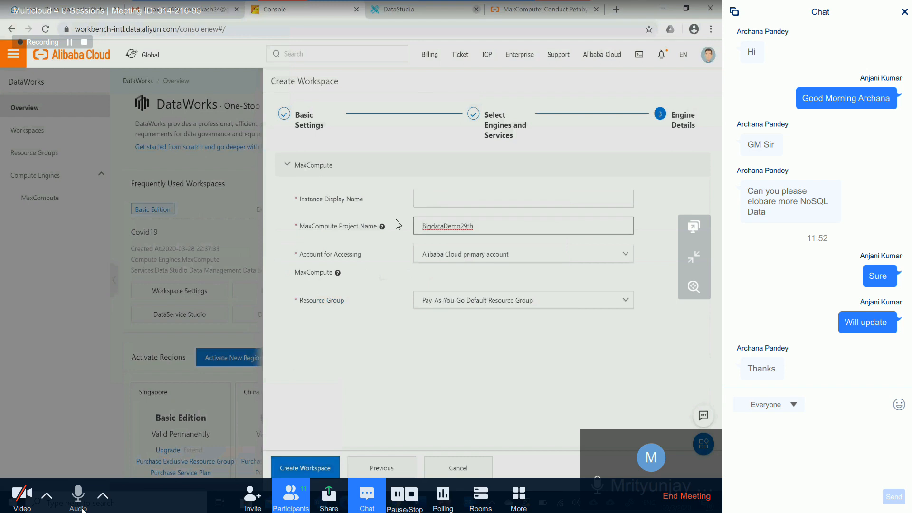
pyautogui.hotkey('ctrl', 'a')
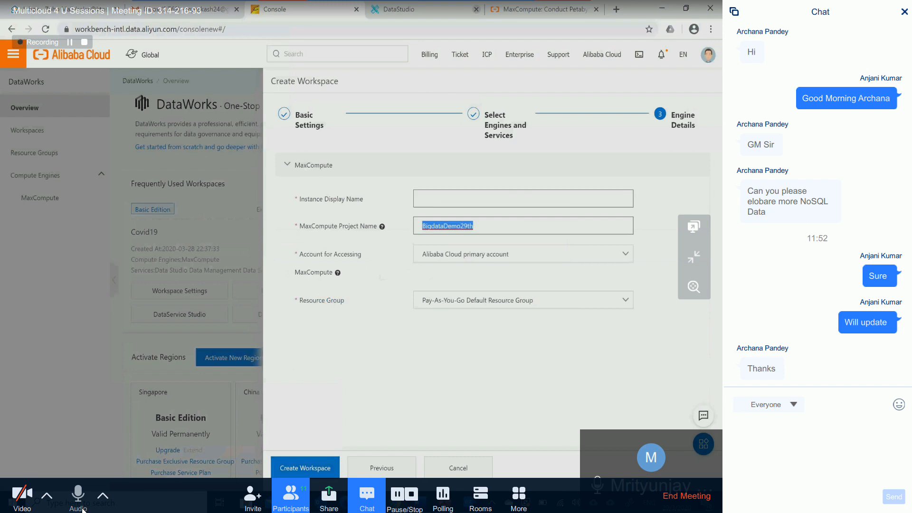
pyautogui.hotkey('ctrl', 'c')
pyautogui.hotkey('shift', 'Tab')
pyautogui.hotkey('ctrl', 'v')
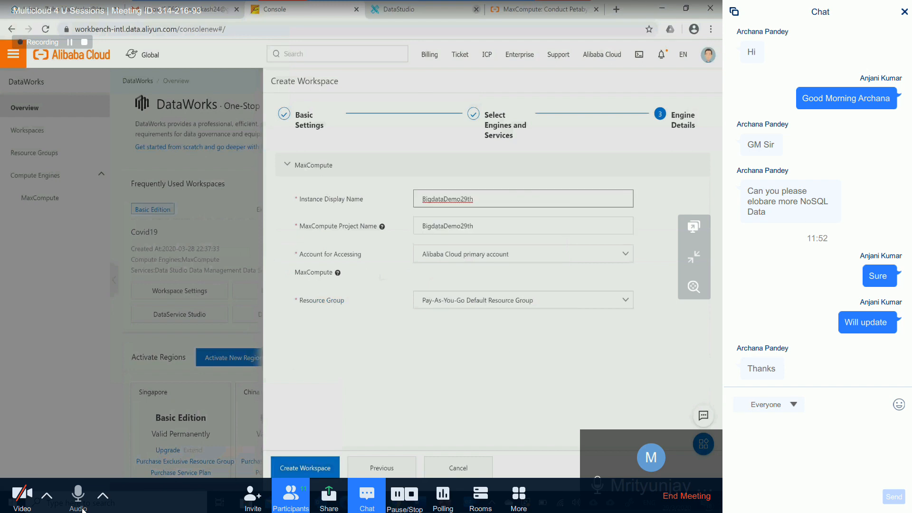
pyautogui.write('DW')
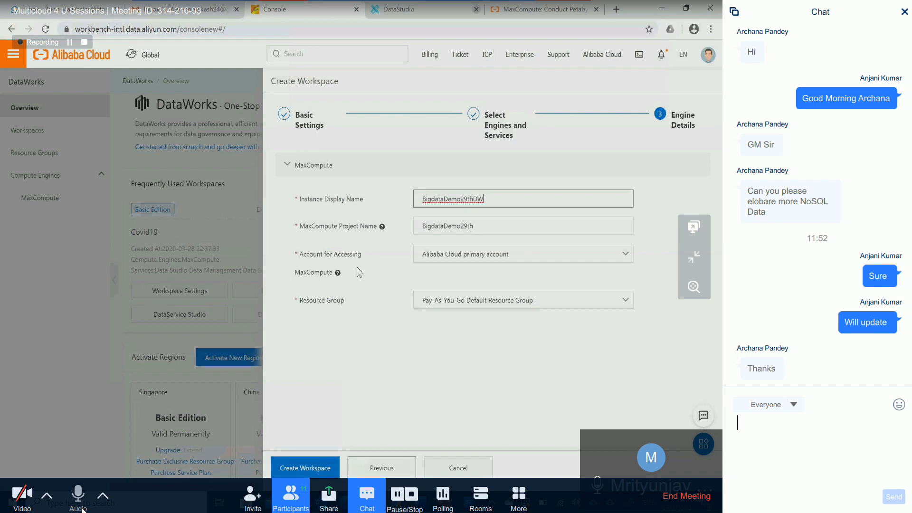
# - Create the workspace with the Alibaba Cloud primary account and Pay-As-You-Go Default Resource Group, and show the workspace list
pyautogui.click(453, 256)
pyautogui.click(411, 300)
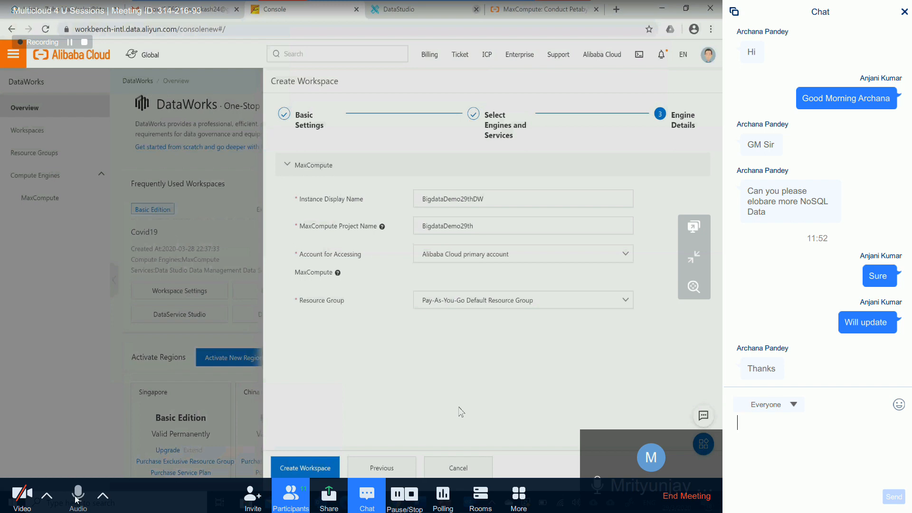
pyautogui.click(78, 499)
pyautogui.click(78, 496)
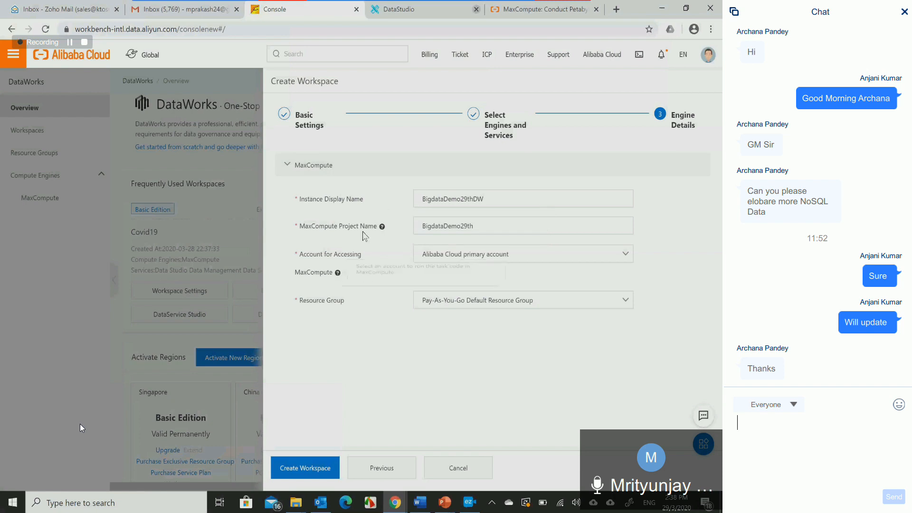
pyautogui.click(83, 494)
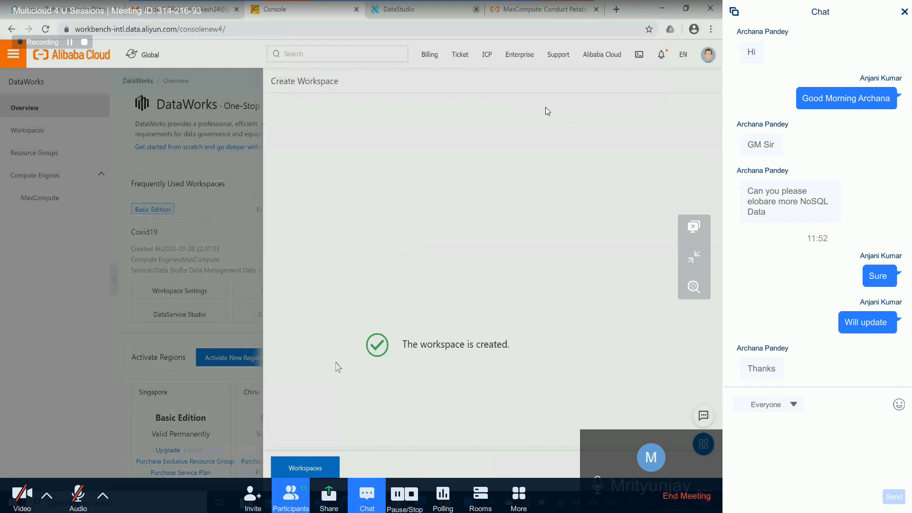
pyautogui.click(316, 469)
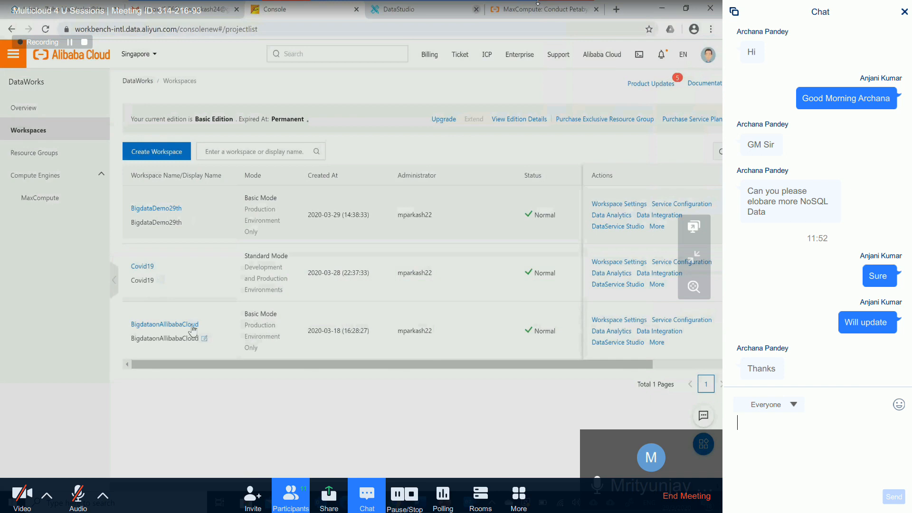
# - Look through the list of meeting participants and close it
pyautogui.click(301, 491)
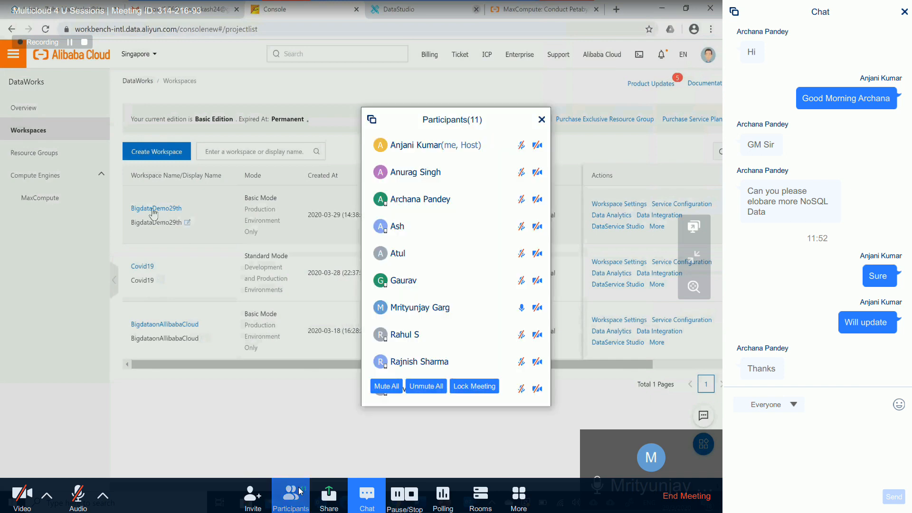
pyautogui.scroll(-2, 455, 285)
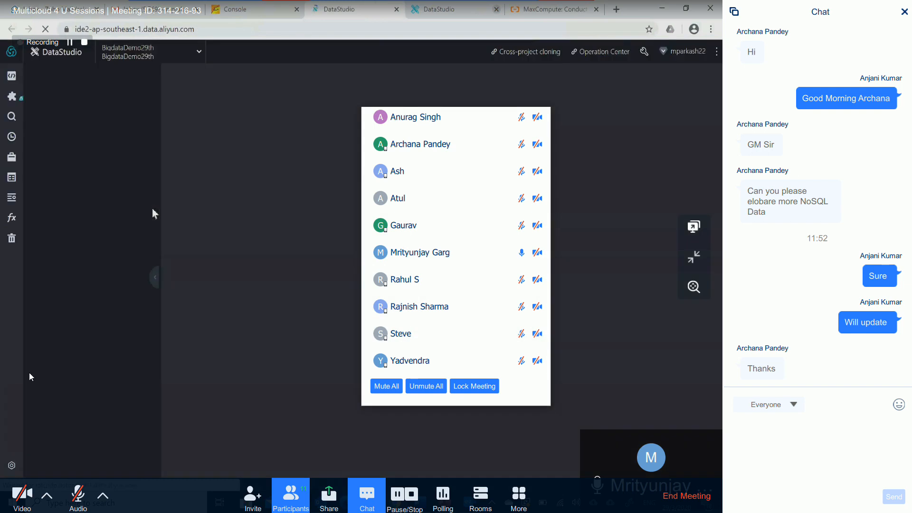
pyautogui.click(59, 382)
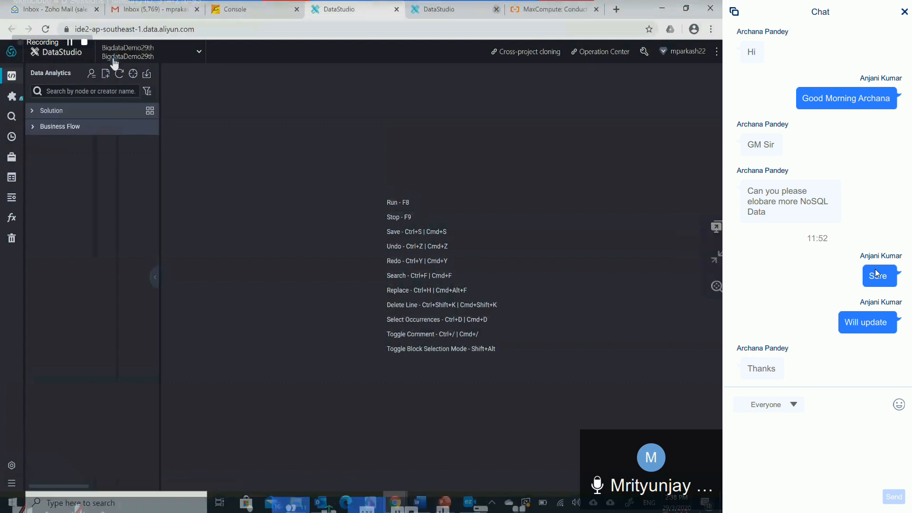
# - Start a new MaxCompute table in the BigdataDemo29th workspace's DataStudio and name it bank_data
pyautogui.moveTo(12, 57)
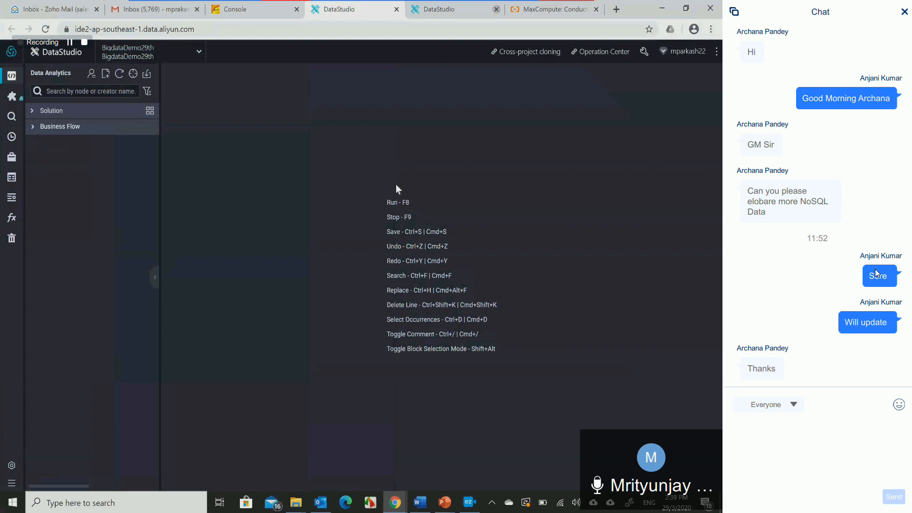
pyautogui.moveTo(106, 74)
pyautogui.moveTo(126, 153)
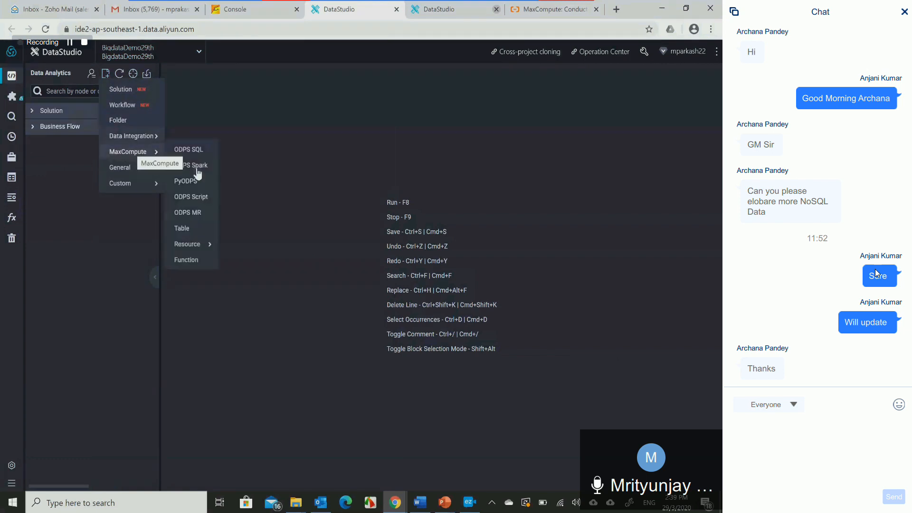
pyautogui.click(182, 229)
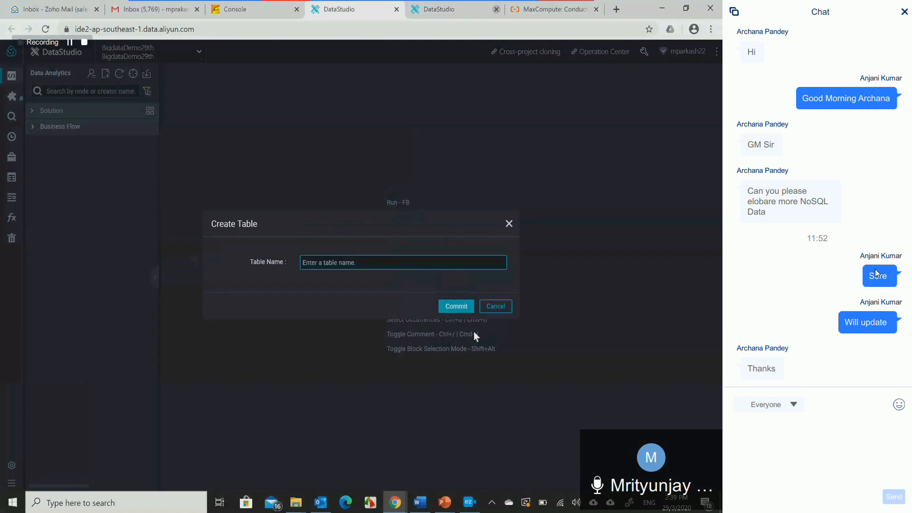
pyautogui.write('bank_data')
# - Switch to the Word document and highlight the table name bank_data in the CREATE TABLE statement
pyautogui.click(421, 502)
pyautogui.scroll(13, 356, 285)
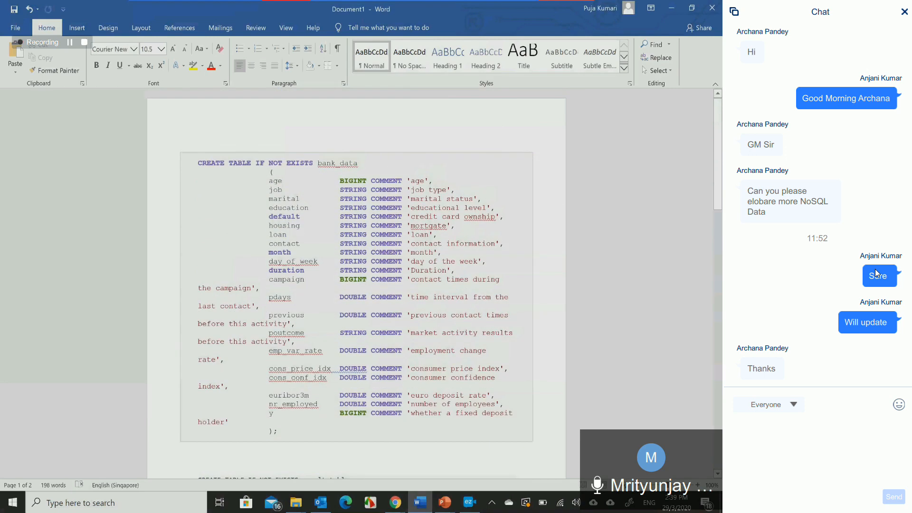
pyautogui.doubleClick(341, 164)
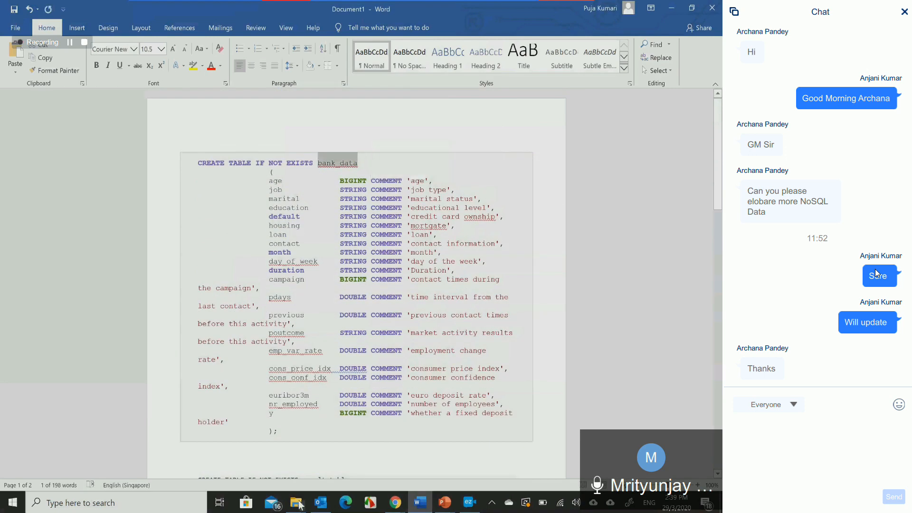
# - Switch to File Explorer and view the contents of the banking data file in Notepad
pyautogui.moveTo(297, 502)
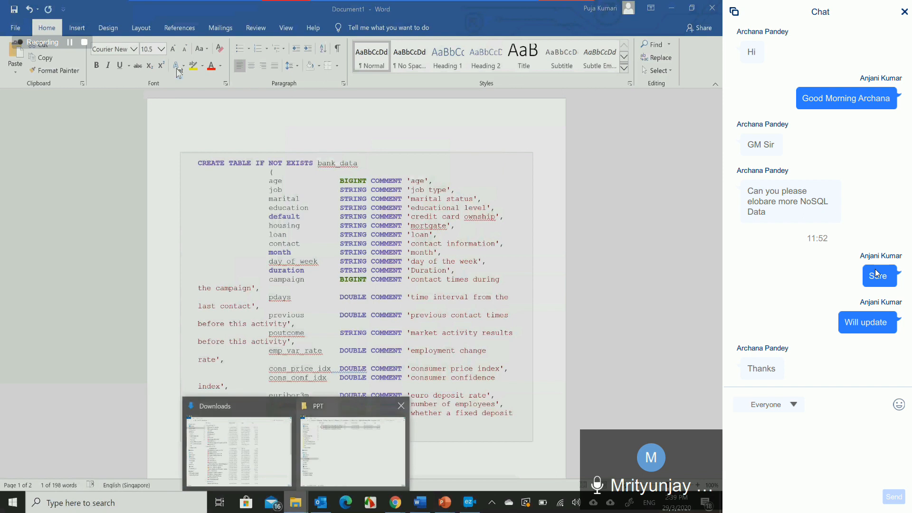
pyautogui.click(327, 469)
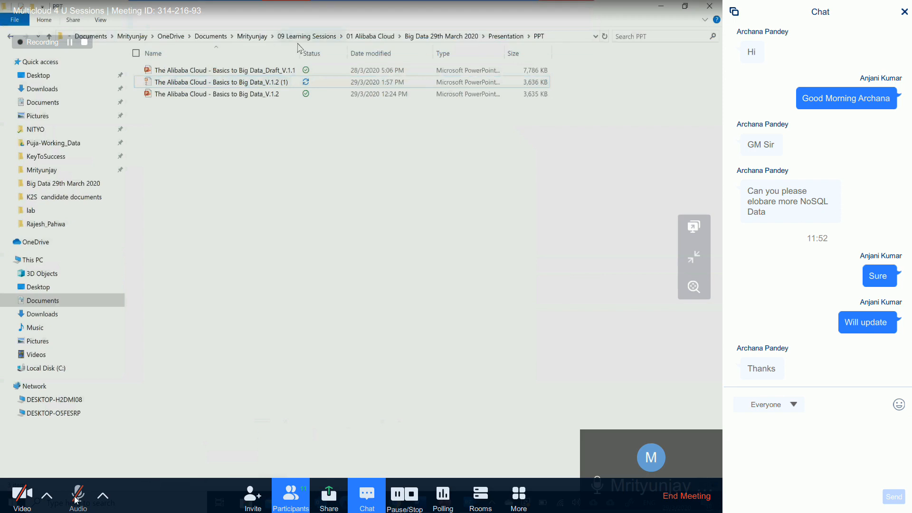
pyautogui.click(75, 498)
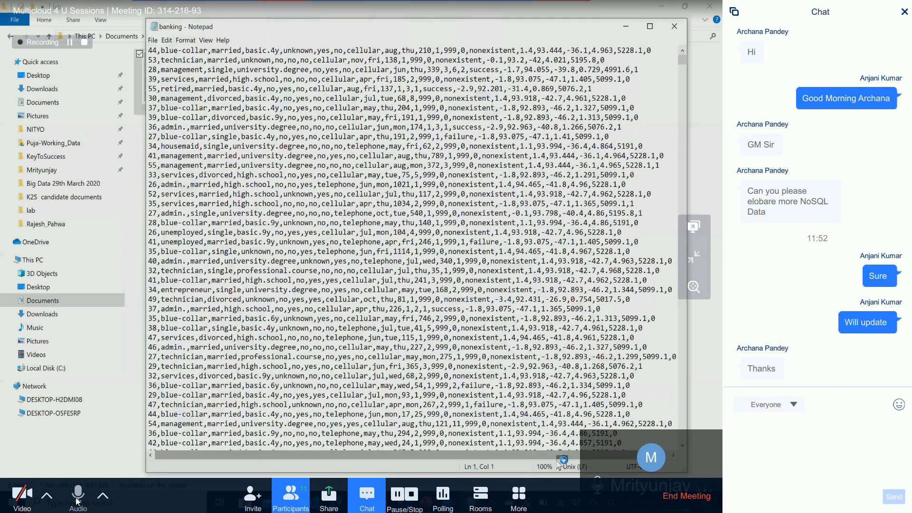
pyautogui.click(78, 501)
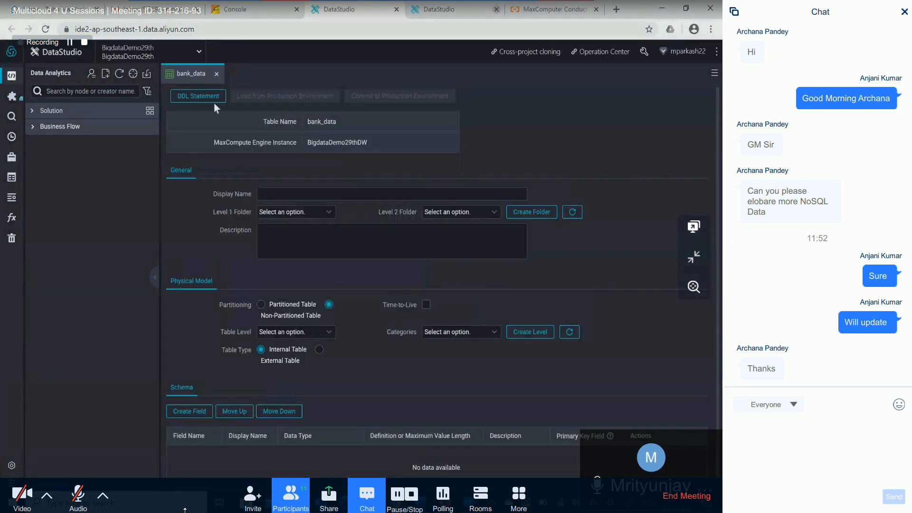
# - Copy the bank_data CREATE TABLE statement from the Word document into the table's DDL Statement editor in DataStudio
pyautogui.click(213, 108)
pyautogui.click(199, 98)
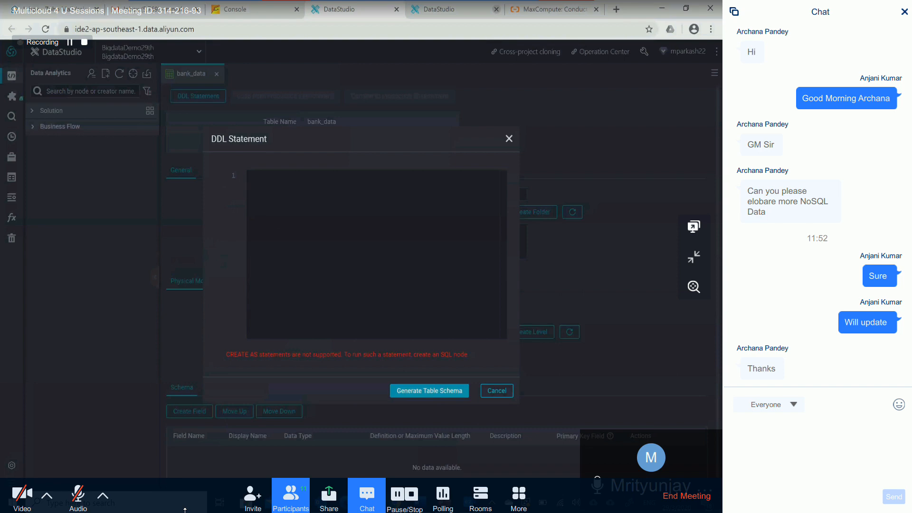
pyautogui.hotkey('alt', 'Tab')
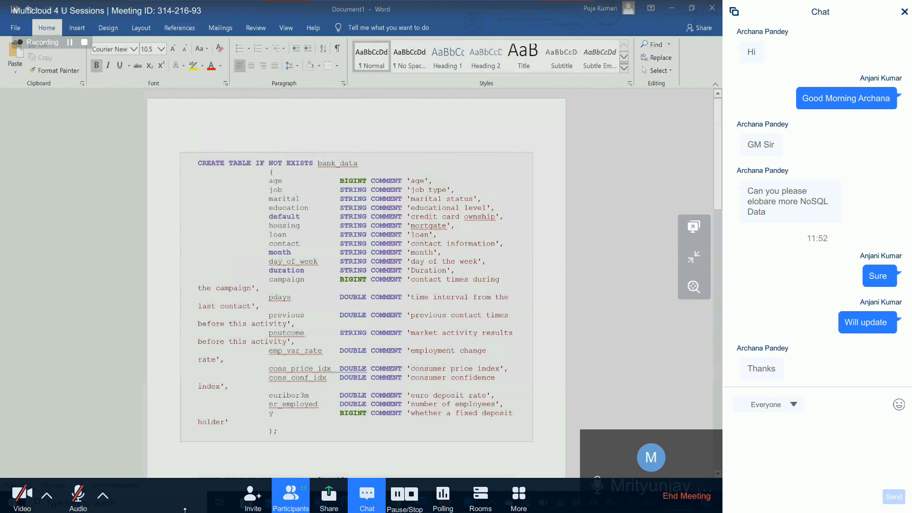
pyautogui.moveTo(198, 163); pyautogui.dragTo(285, 432)
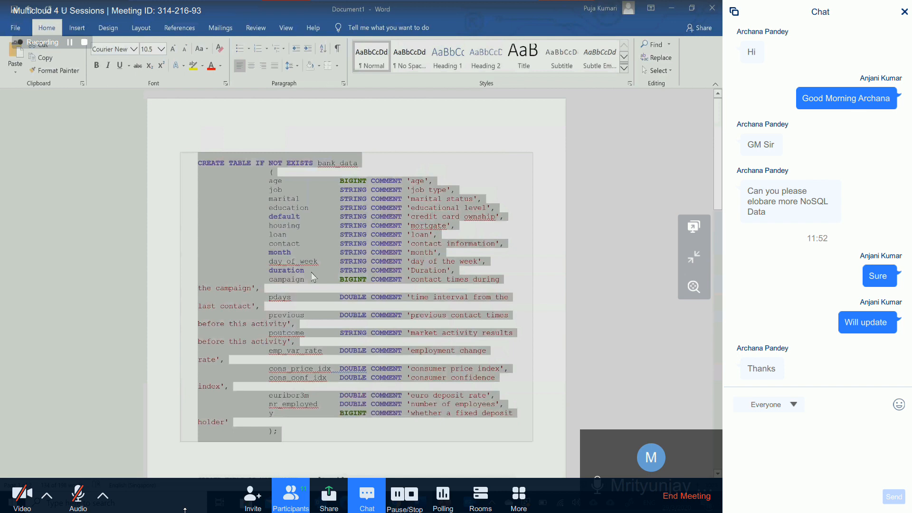
pyautogui.press('alt')
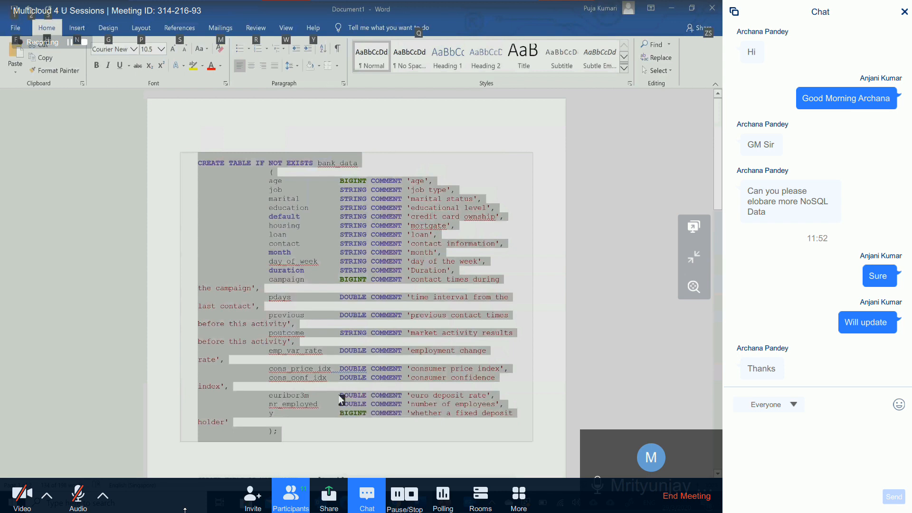
pyautogui.hotkey('alt', 'Tab')
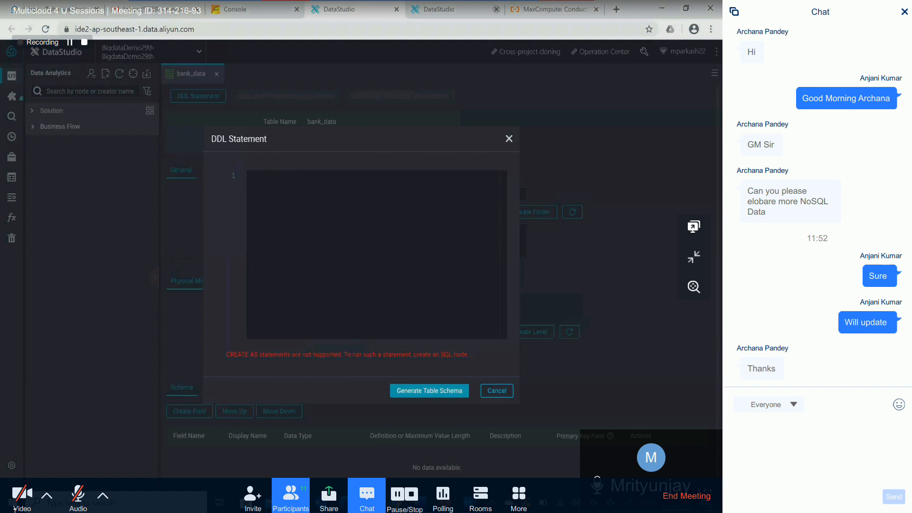
pyautogui.hotkey('ctrl', 'v')
# - Generate the table schema from the pasted DDL statement and set the table's display name to bank_data
pyautogui.click(81, 499)
pyautogui.scroll(3, 376, 254)
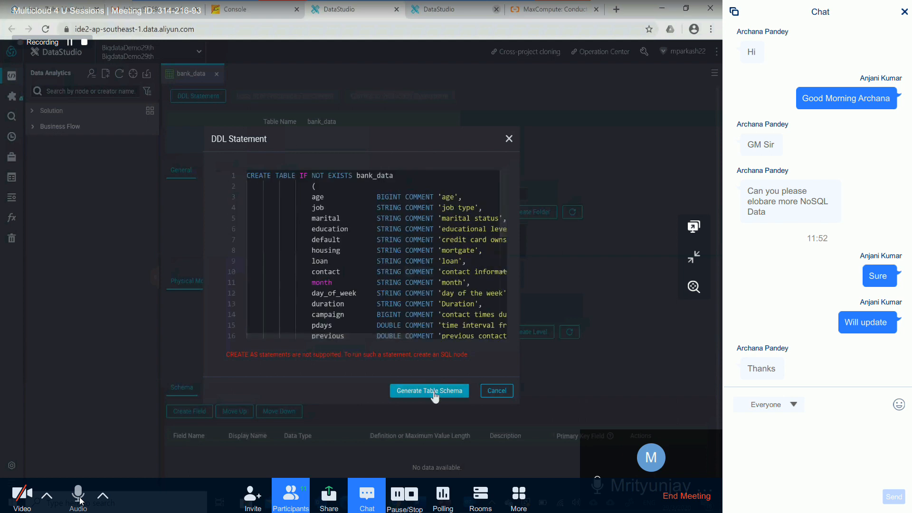
pyautogui.click(80, 500)
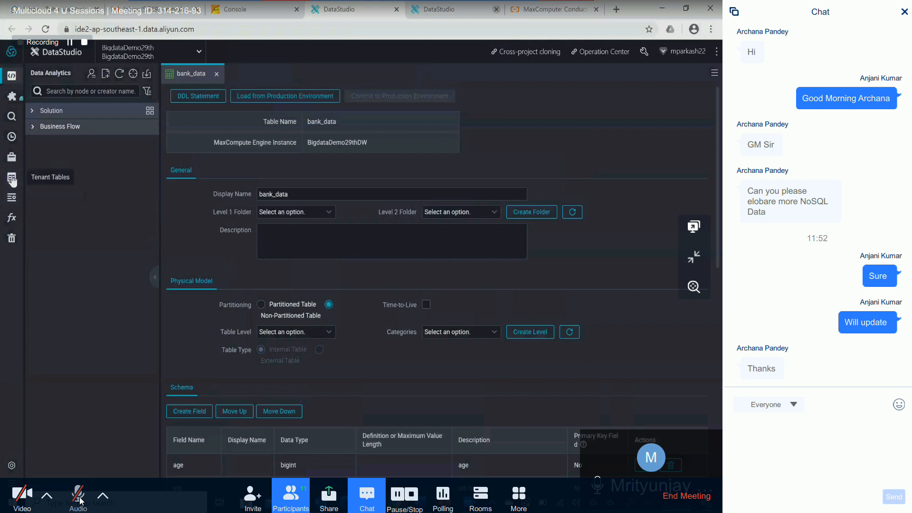
# - View the tenant tables and open the list of workspace tables
pyautogui.click(12, 179)
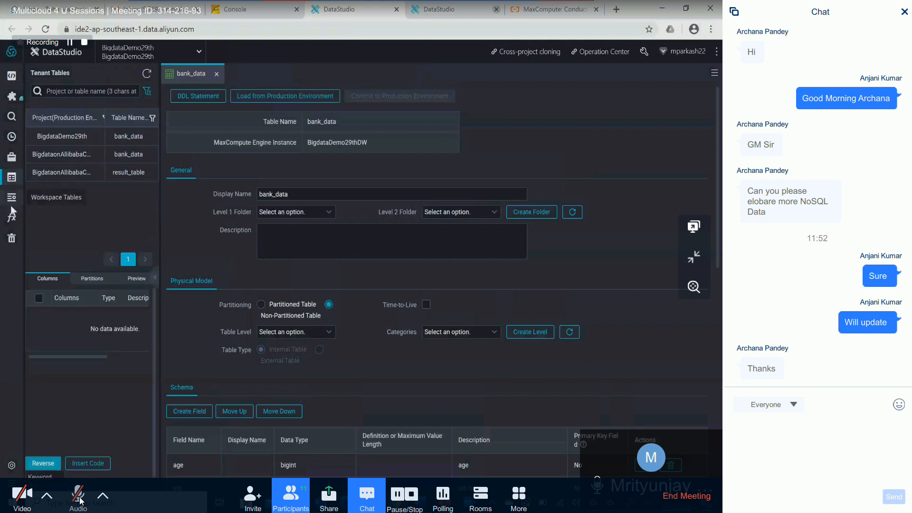
pyautogui.click(12, 202)
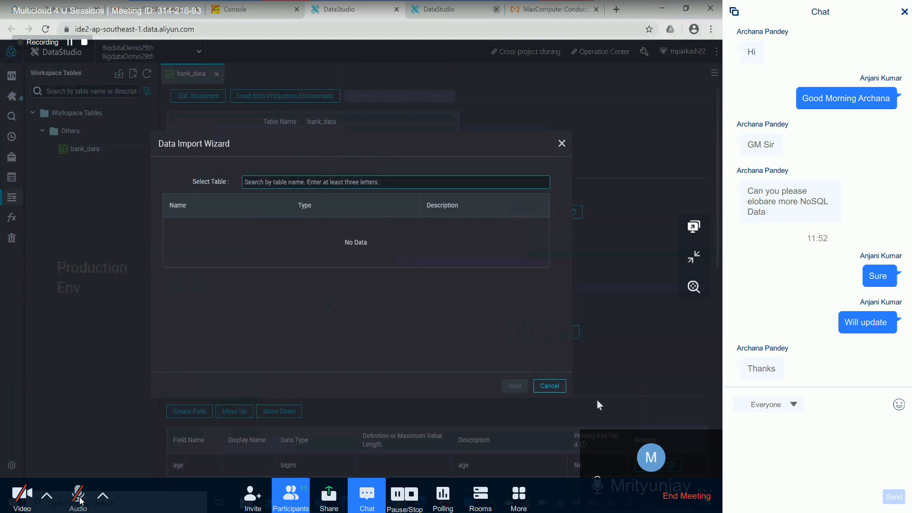
pyautogui.click(119, 76)
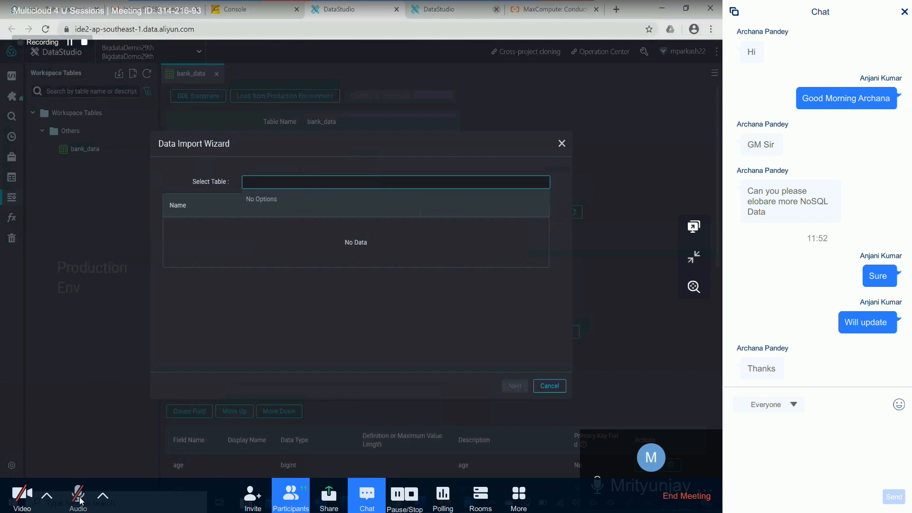
pyautogui.write('ban')
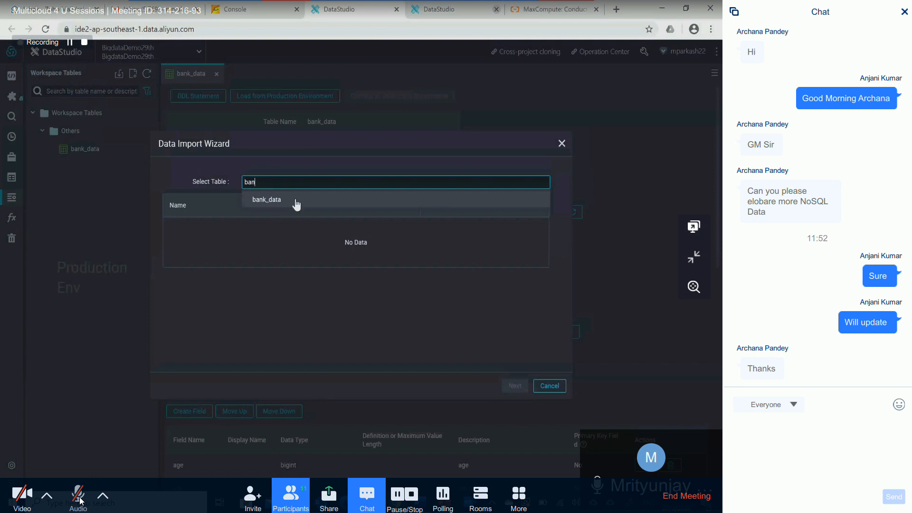
pyautogui.click(550, 386)
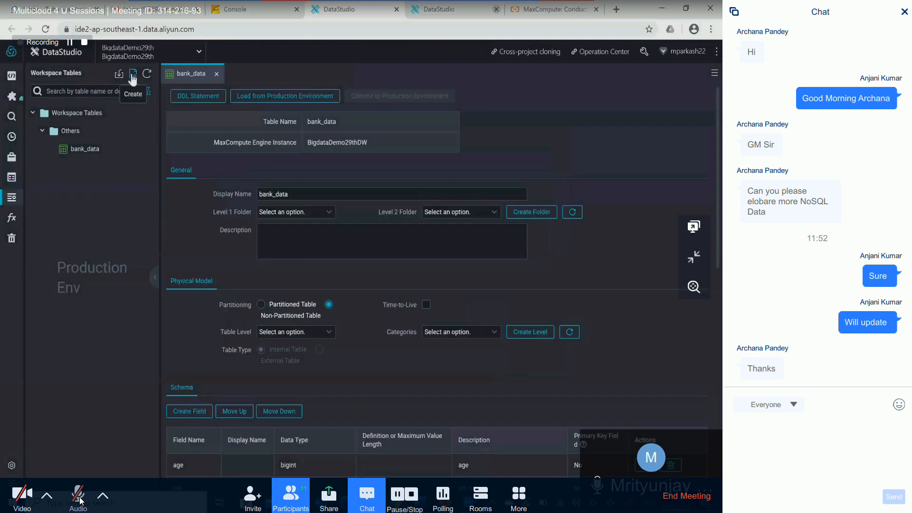
# - Create a new workspace table named result_table
pyautogui.click(133, 74)
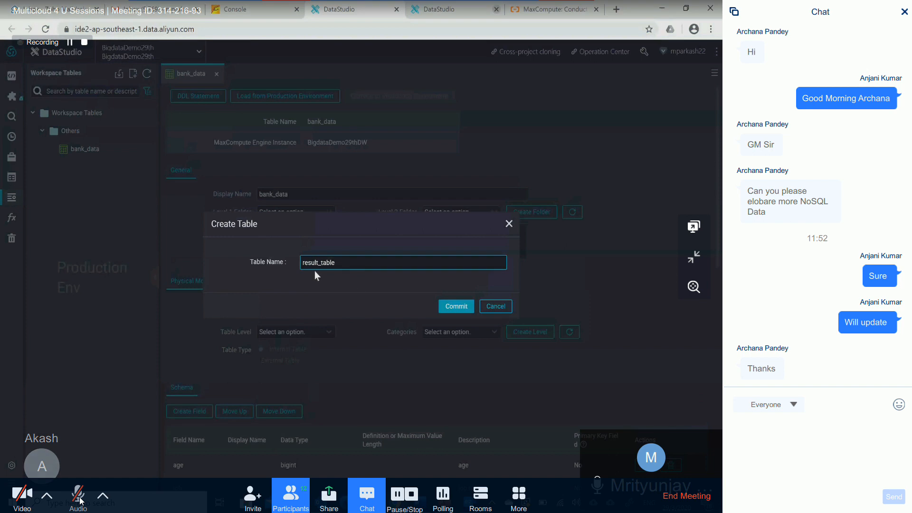
pyautogui.click(463, 308)
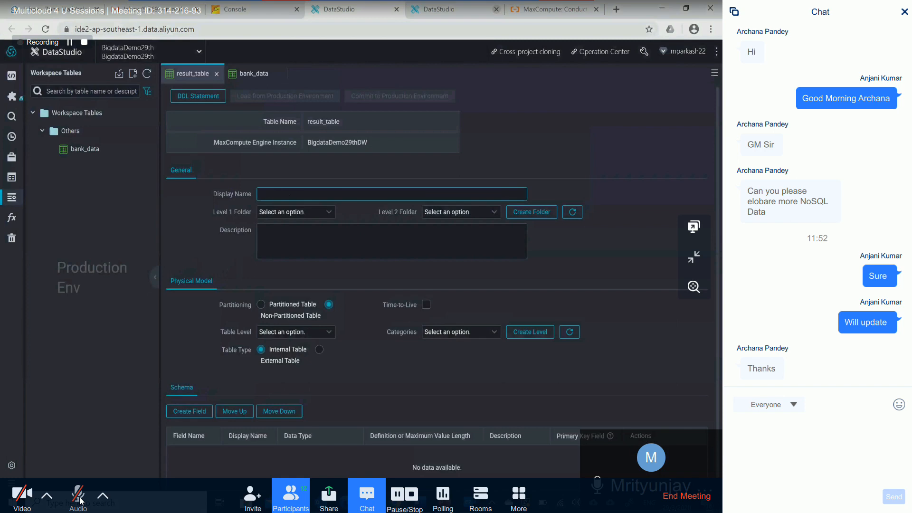
# - Copy the result_table CREATE TABLE statement from the Word document into the table's DDL Statement editor and generate the table schema, accepting the overwrite
pyautogui.click(195, 98)
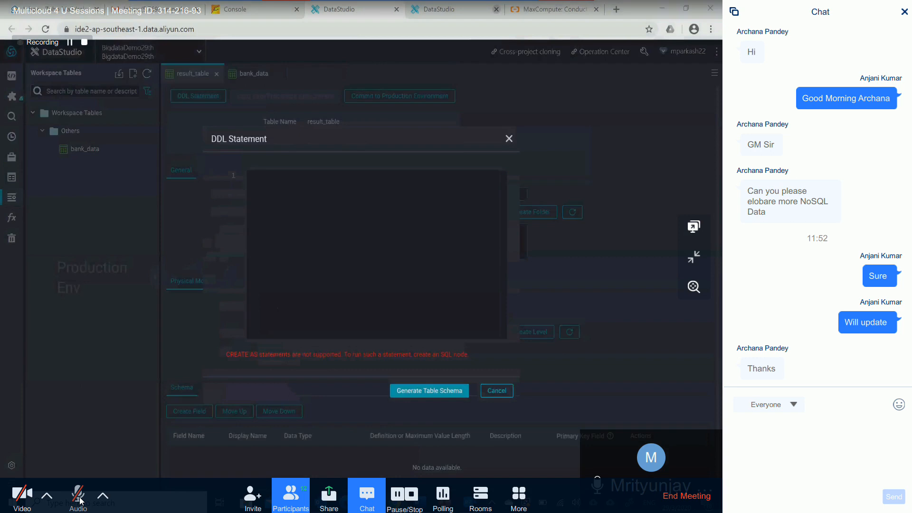
pyautogui.hotkey('alt', 'Tab')
pyautogui.moveTo(198, 237); pyautogui.dragTo(284, 290)
pyautogui.hotkey('ctrl', 'c')
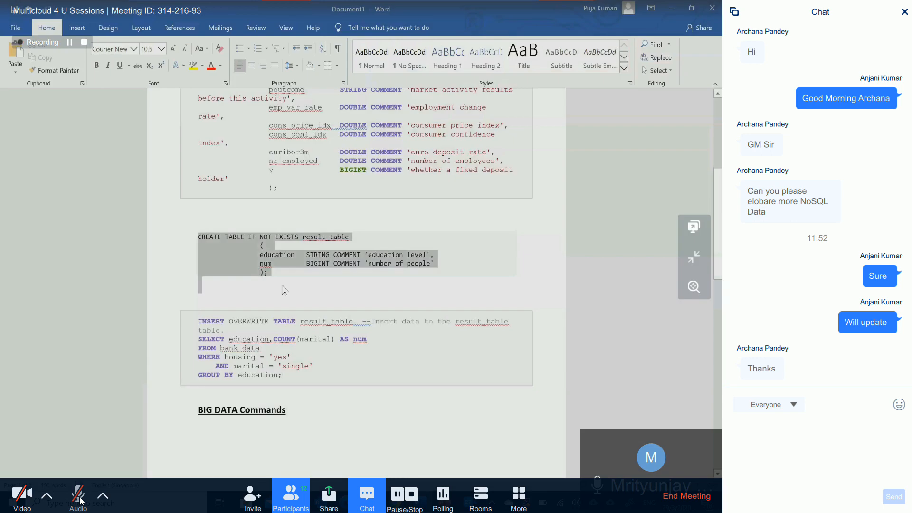
pyautogui.hotkey('alt', 'Tab')
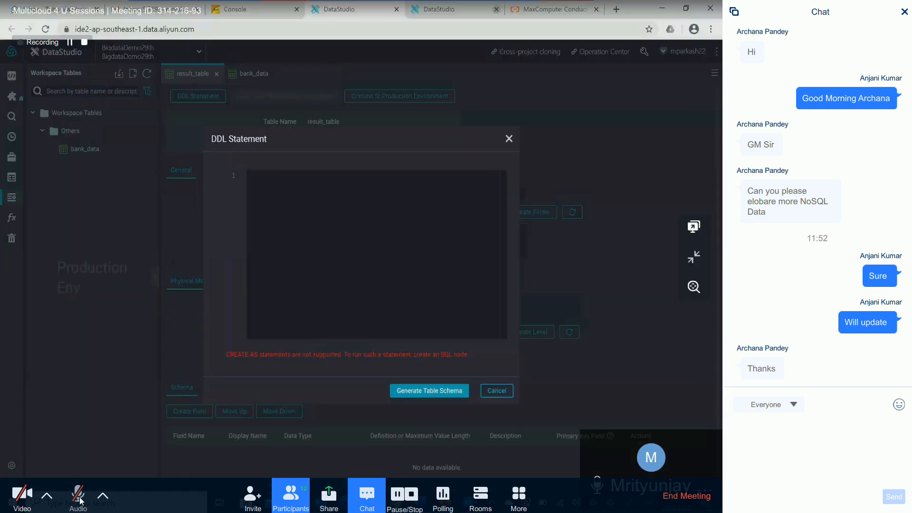
pyautogui.hotkey('ctrl', 'v')
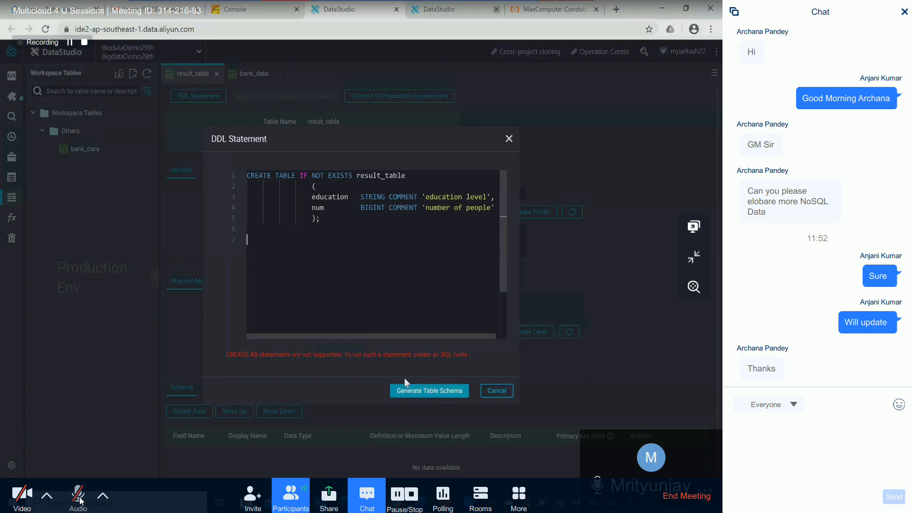
pyautogui.click(414, 391)
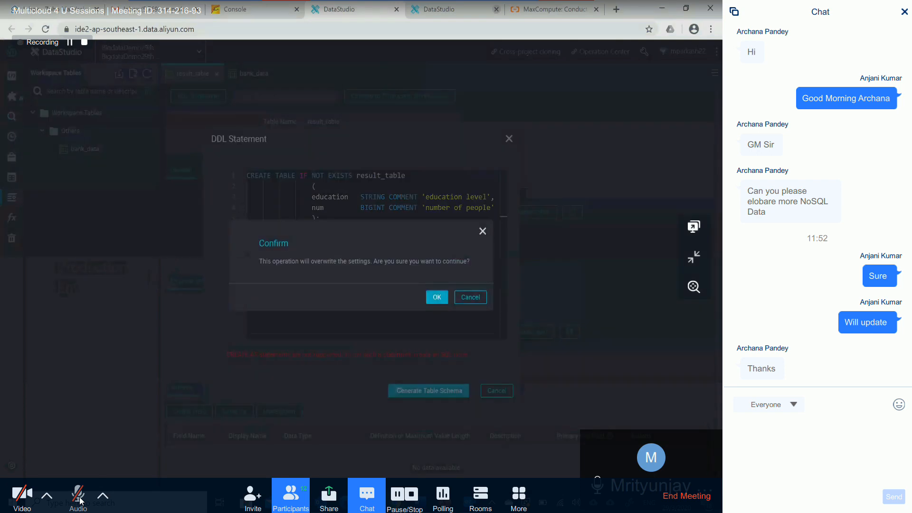
pyautogui.click(437, 297)
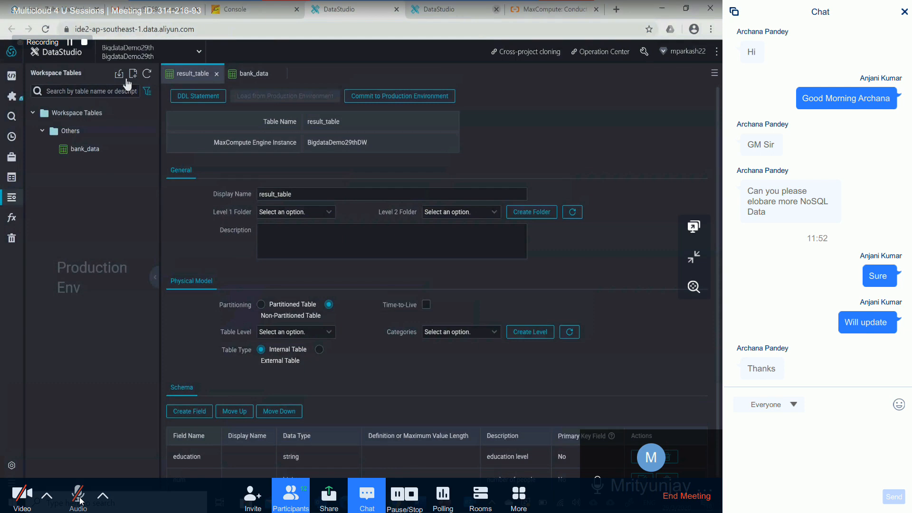
# - Refresh the workspace tables and commit result_table to the production environment, acknowledging the risk
pyautogui.click(146, 74)
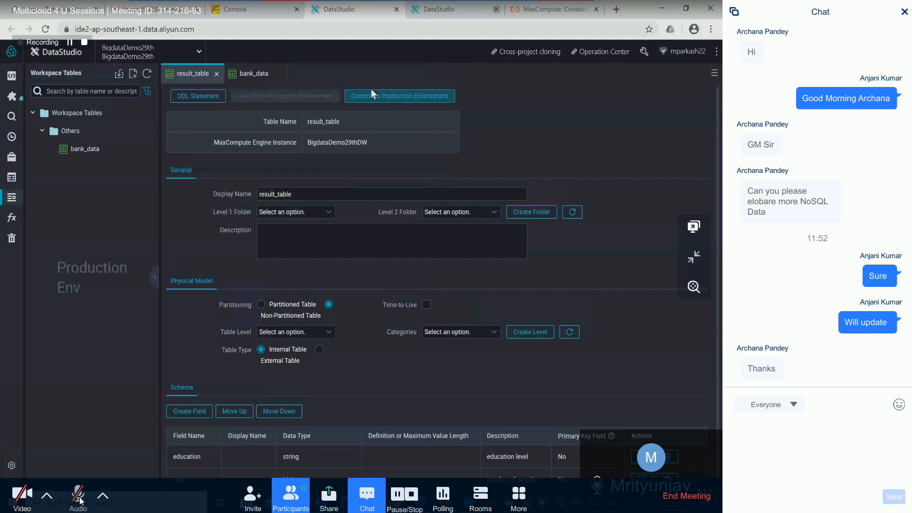
pyautogui.click(248, 76)
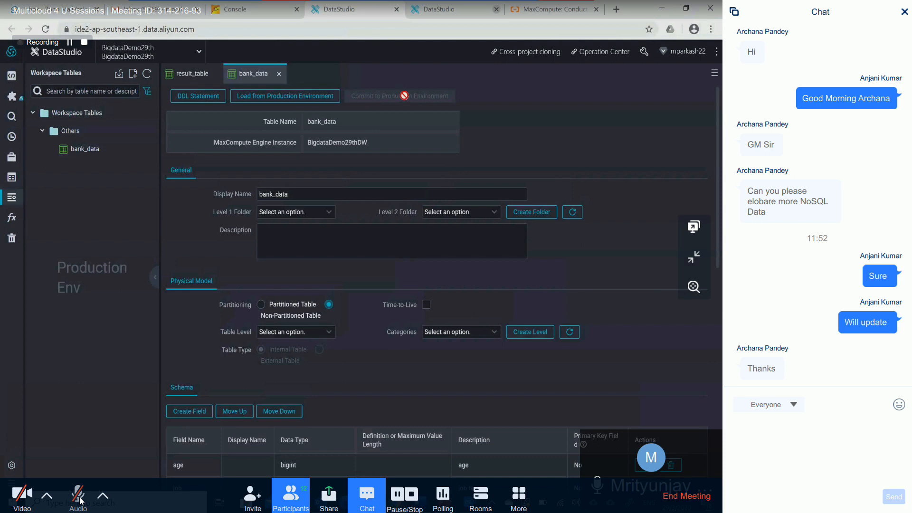
pyautogui.click(190, 75)
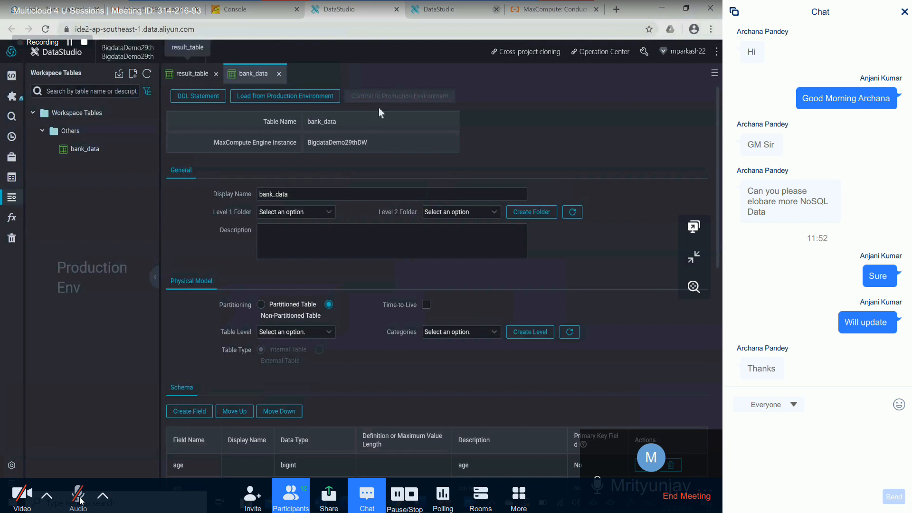
pyautogui.click(389, 96)
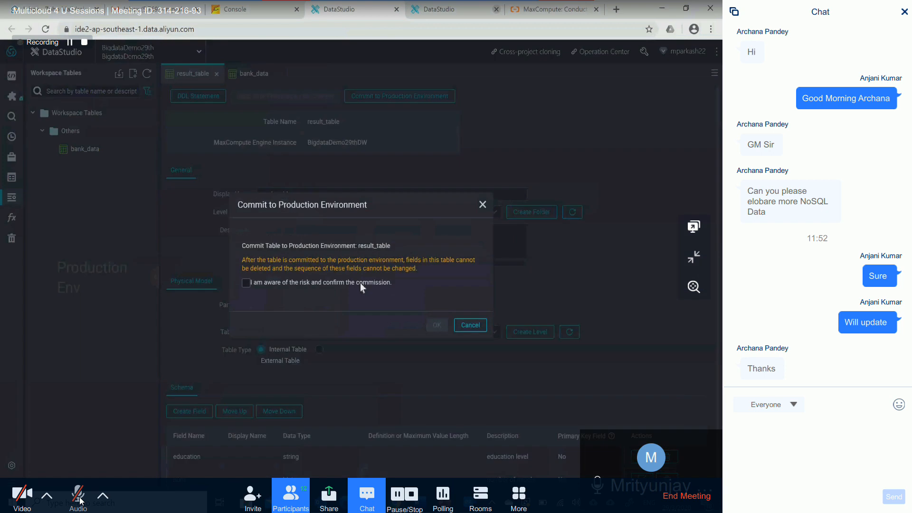
pyautogui.click(246, 283)
pyautogui.click(437, 326)
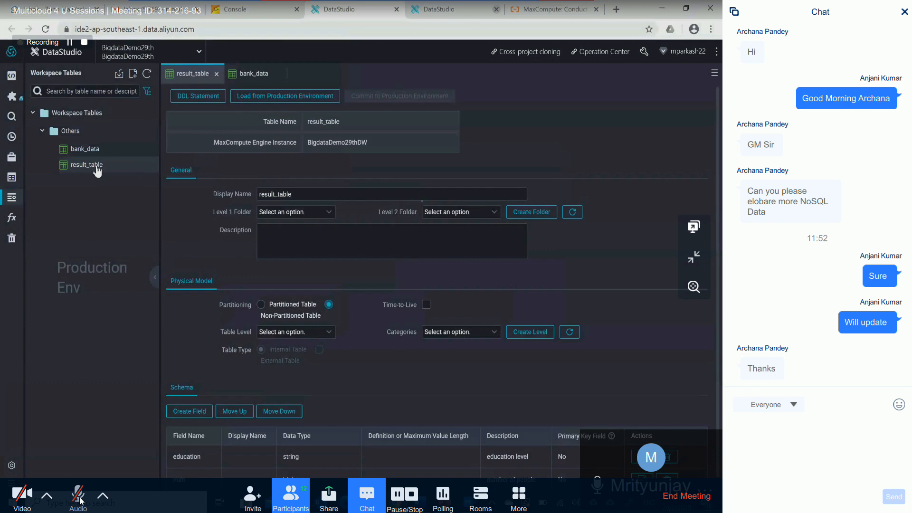
# - Start a data import into the workspace tables, select bank_data as the target table and review its fields
pyautogui.click(118, 77)
pyautogui.click(329, 185)
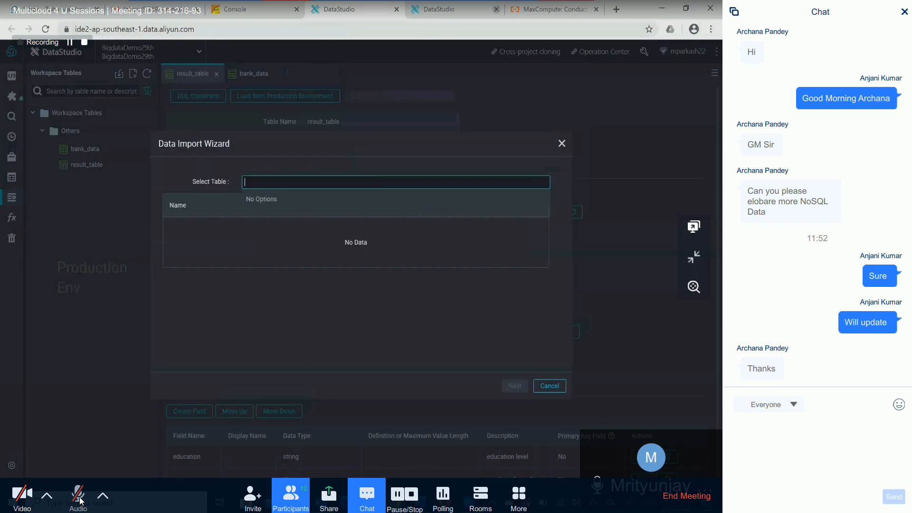
pyautogui.write('ban')
pyautogui.press('BackSpace')
pyautogui.press('BackSpace')
pyautogui.press('BackSpace')
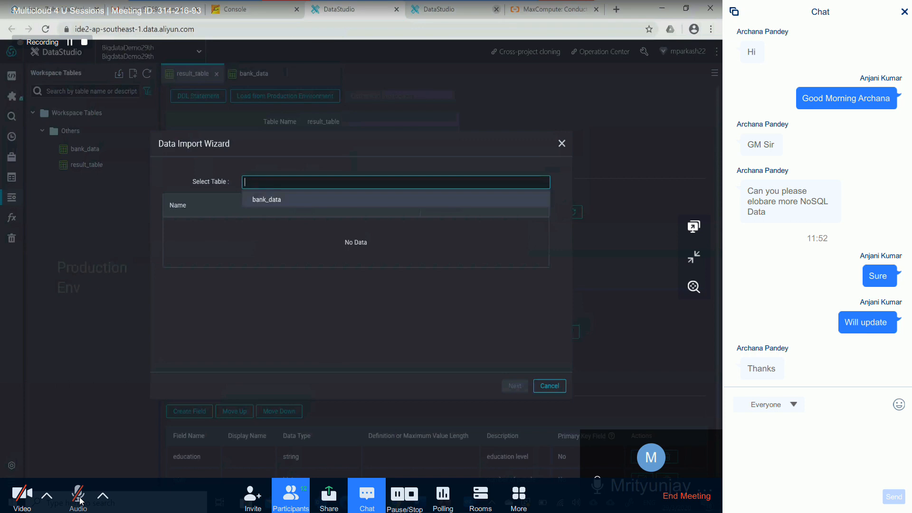
pyautogui.write('res')
pyautogui.press('BackSpace')
pyautogui.press('BackSpace')
pyautogui.press('BackSpace')
pyautogui.write('ban')
pyautogui.click(324, 192)
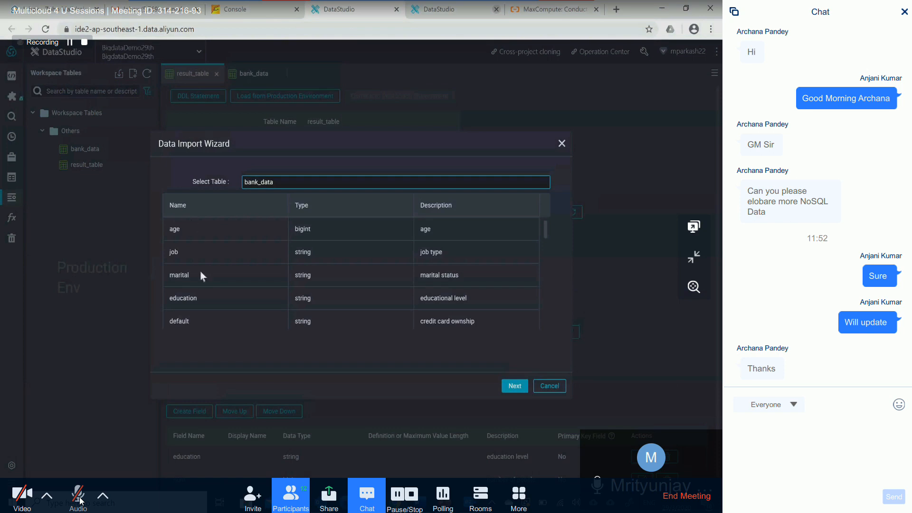
pyautogui.scroll(-10, 440, 269)
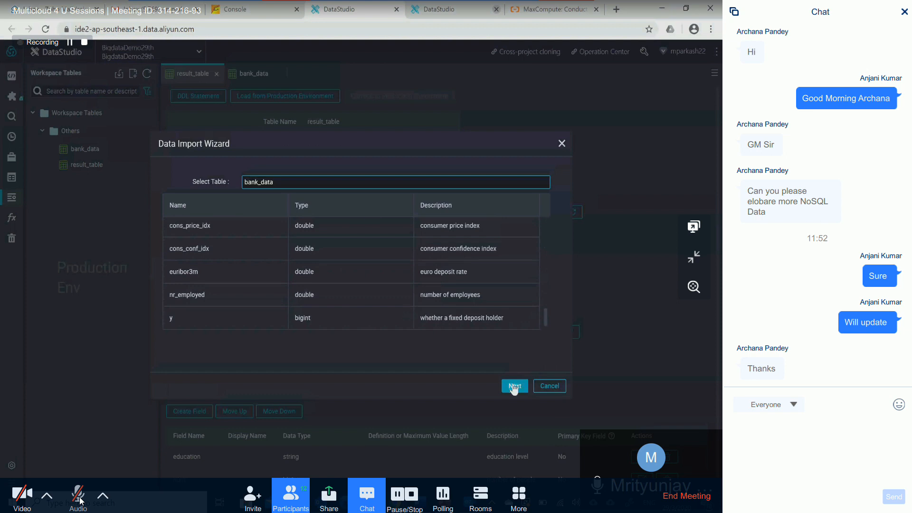
pyautogui.click(514, 386)
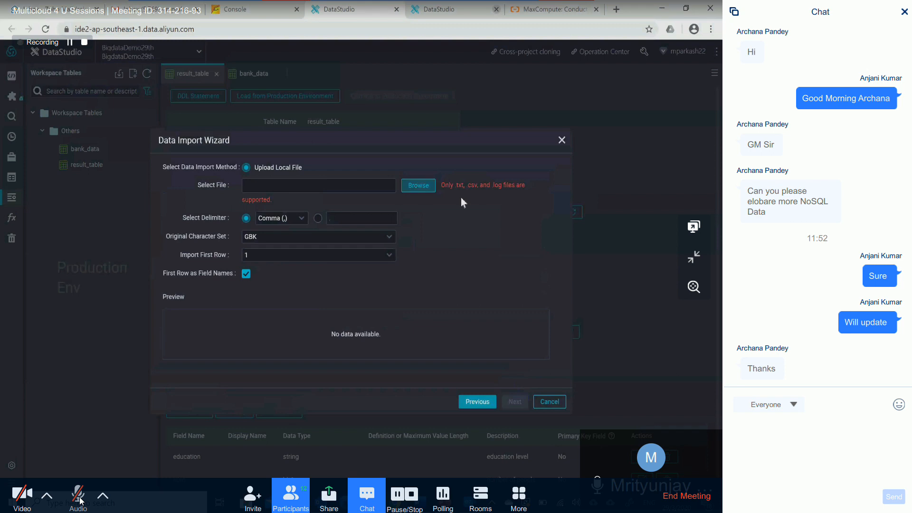
# - Choose the local text file banking from the lab folder as the import source
pyautogui.click(426, 187)
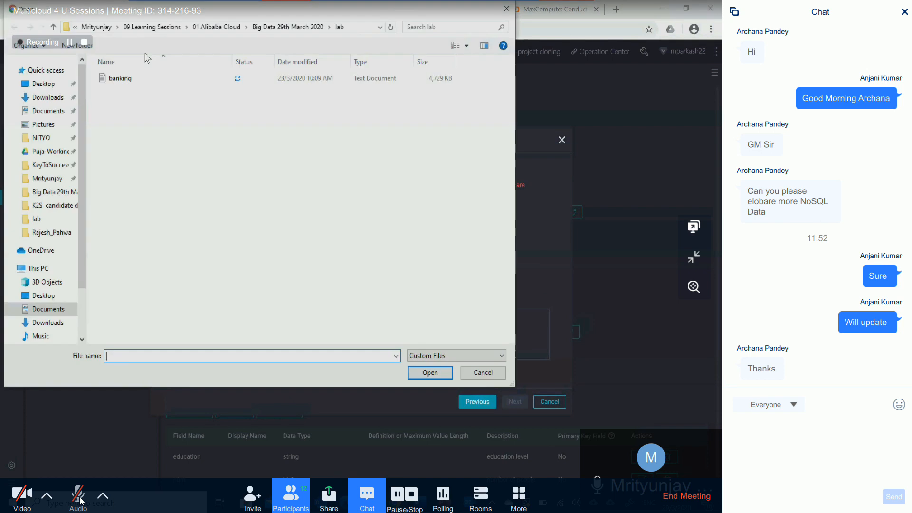
pyautogui.click(137, 81)
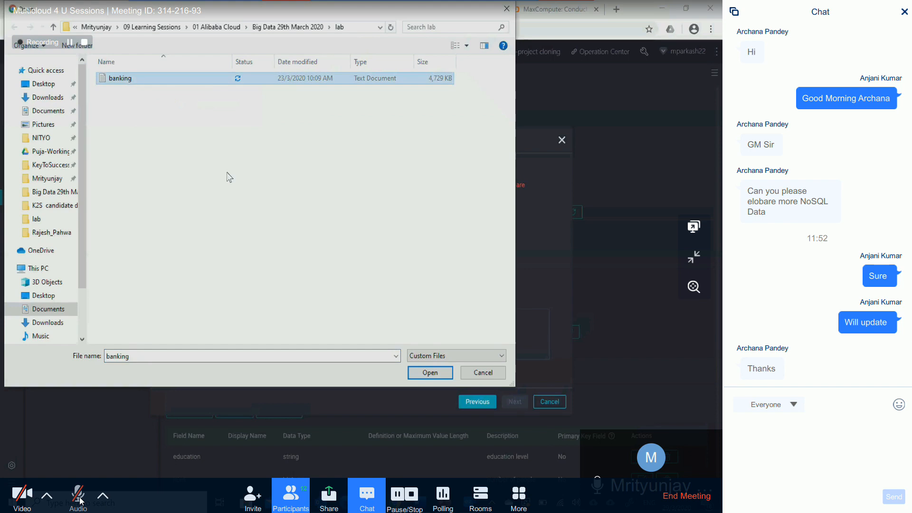
pyautogui.click(434, 372)
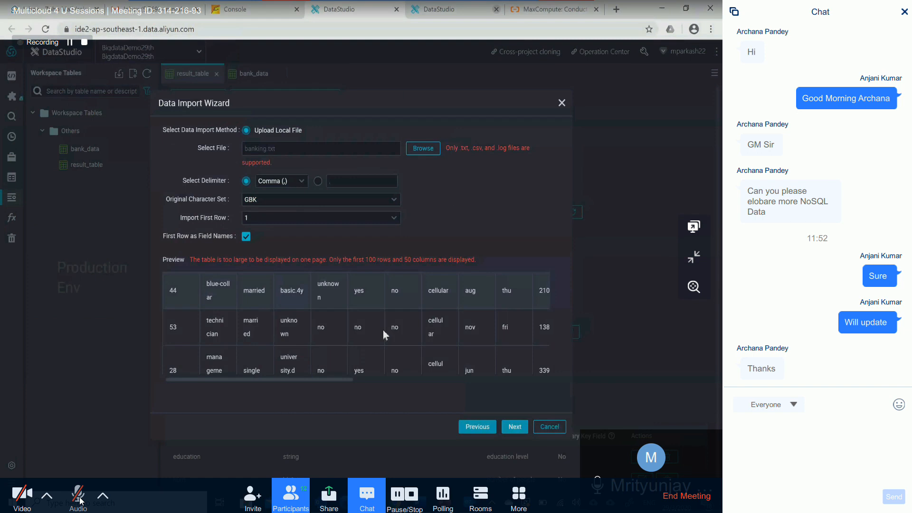
# - Examine the import preview and compare it with First Row as Field Names disabled and enabled
pyautogui.scroll(-4, 383, 331)
pyautogui.scroll(4, 383, 330)
pyautogui.click(246, 236)
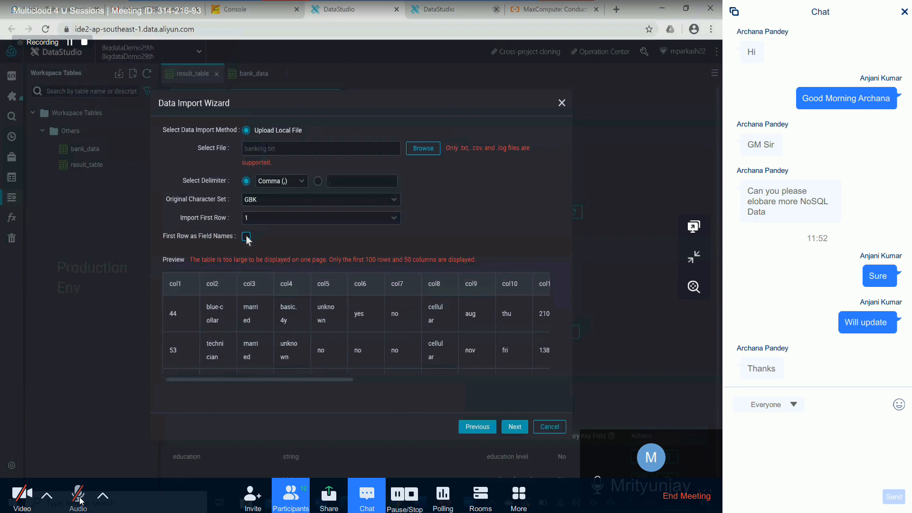
pyautogui.click(246, 236)
pyautogui.click(246, 237)
# - Keep the source and target fields matched by location and import the data into bank_data
pyautogui.click(514, 427)
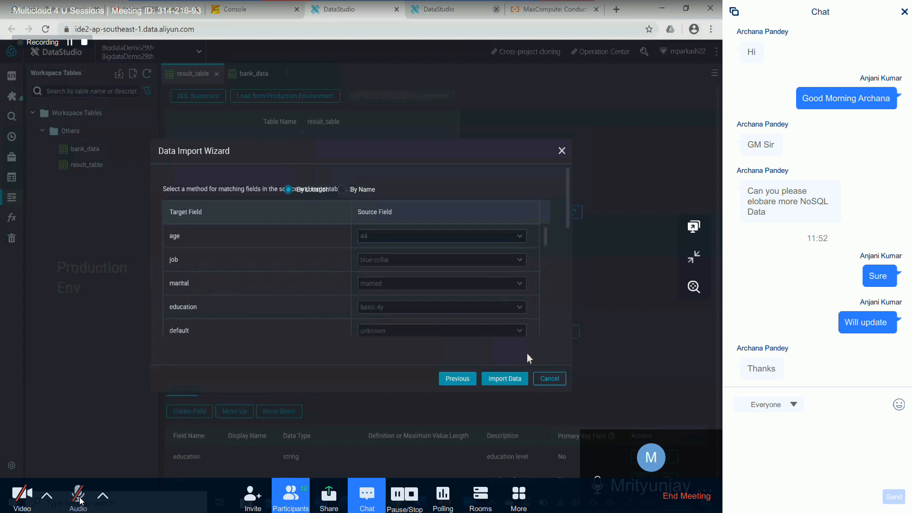
pyautogui.click(518, 382)
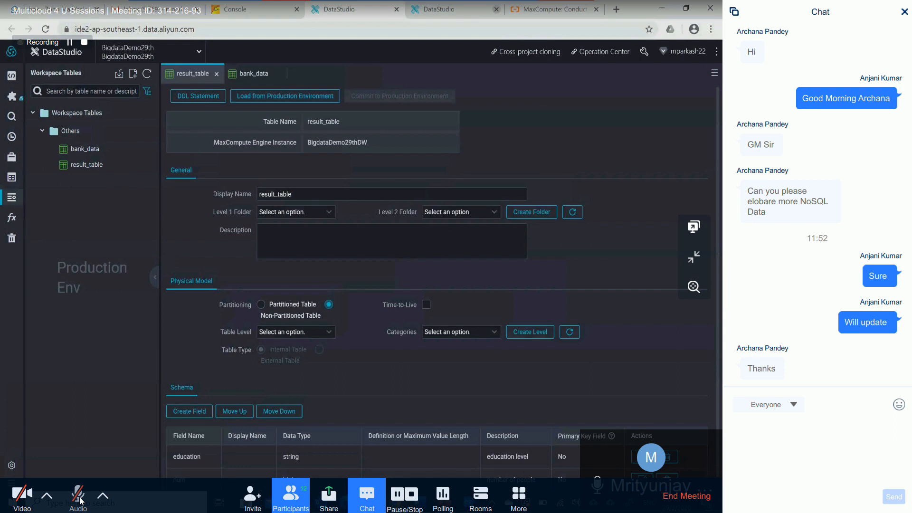
# - Switch to Data Analytics and create a workflow named demo29thmarch
pyautogui.click(133, 75)
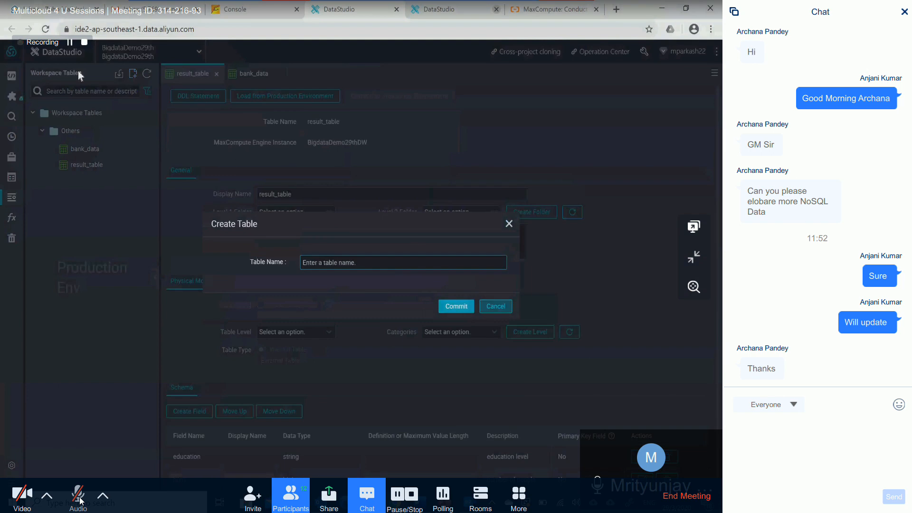
pyautogui.click(81, 76)
pyautogui.click(12, 75)
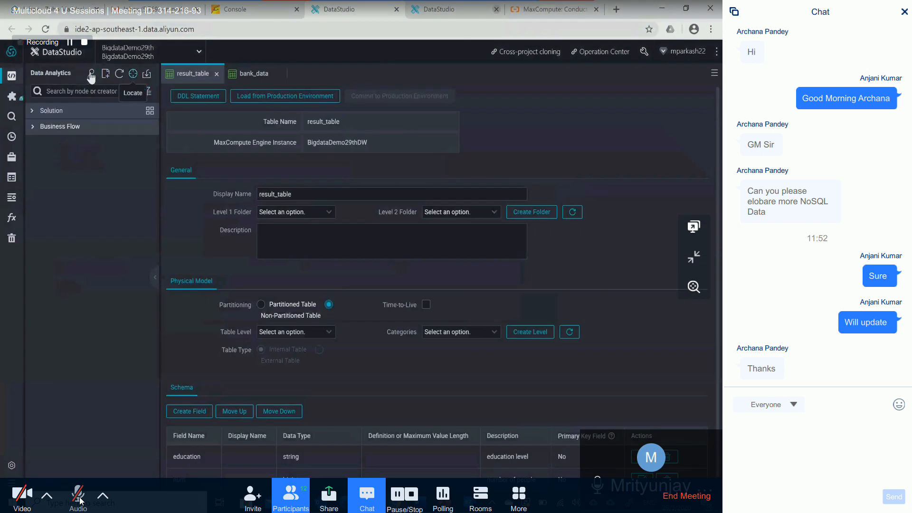
pyautogui.moveTo(105, 74)
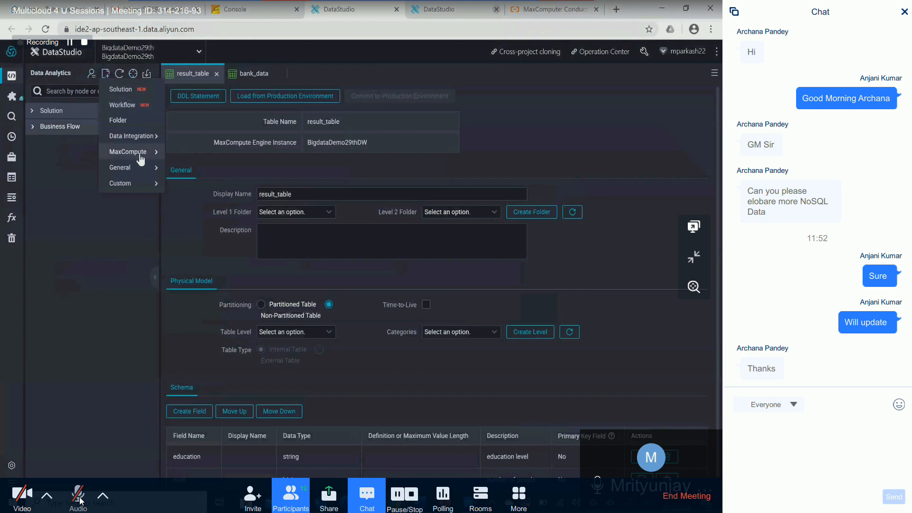
pyautogui.moveTo(141, 158)
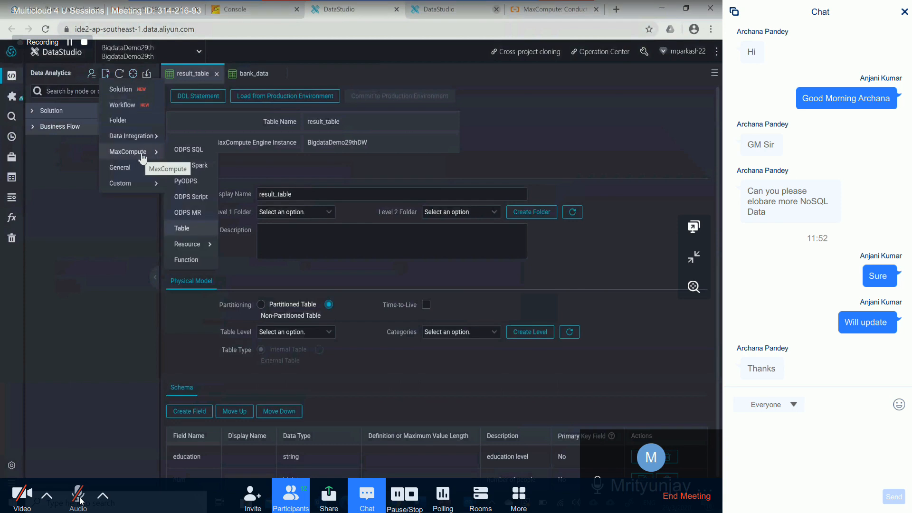
pyautogui.click(122, 105)
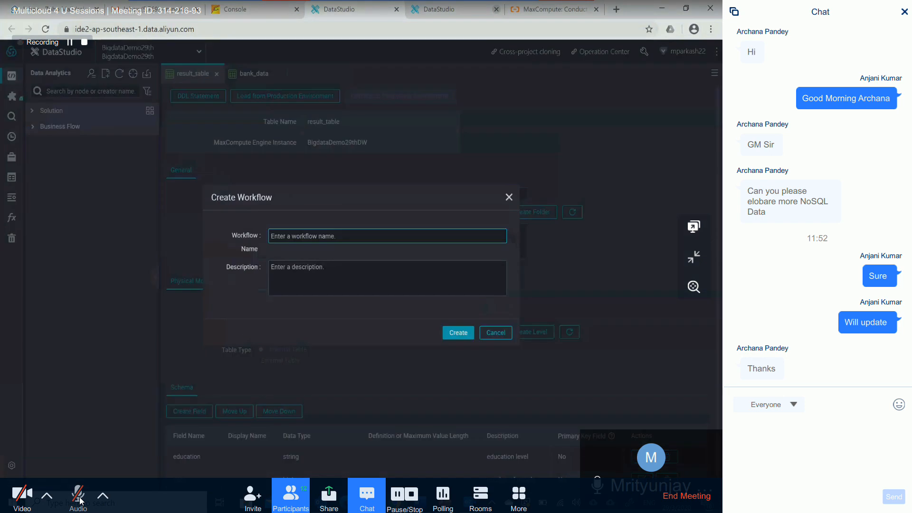
pyautogui.write('demo29thmarch')
pyautogui.click(455, 337)
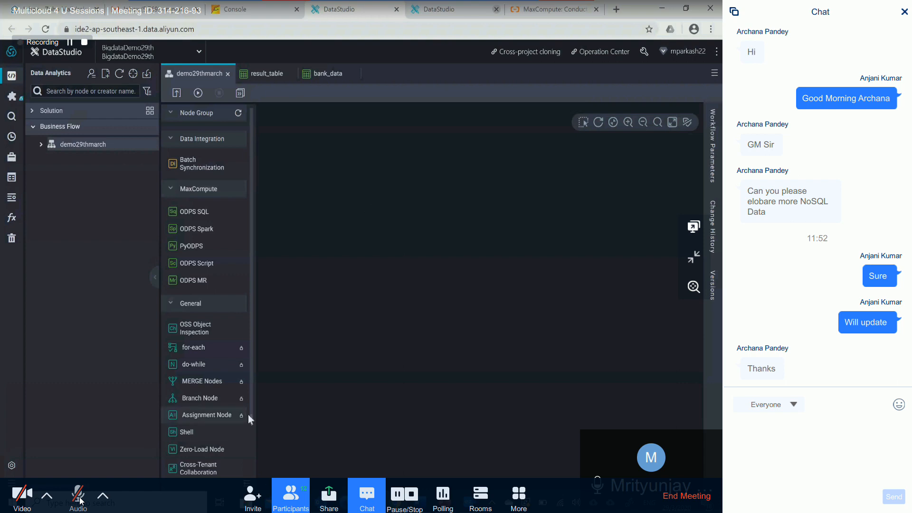
# - Add a Zero-Load Node named start to the demo29thmarch workflow canvas
pyautogui.moveTo(197, 455); pyautogui.dragTo(295, 342)
pyautogui.write('start')
pyautogui.click(459, 326)
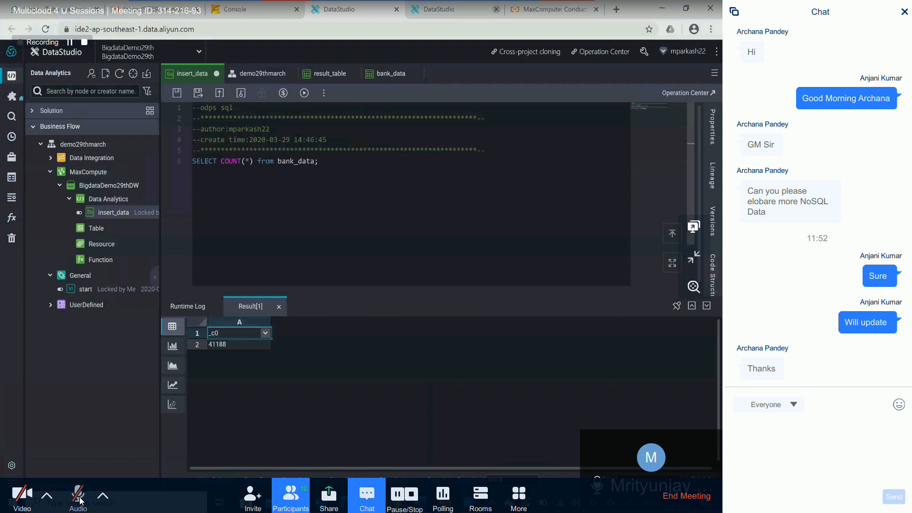
# - Replace the count query in insert_data with the INSERT OVERWRITE TABLE result_table statement copied from the Word document
pyautogui.click(181, 161)
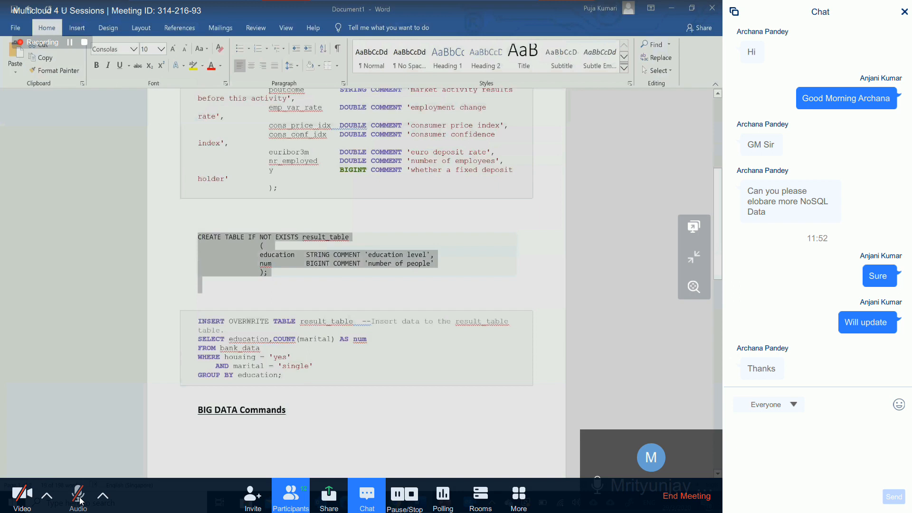
pyautogui.moveTo(198, 321); pyautogui.dragTo(300, 378)
pyautogui.hotkey('ctrl', 'c')
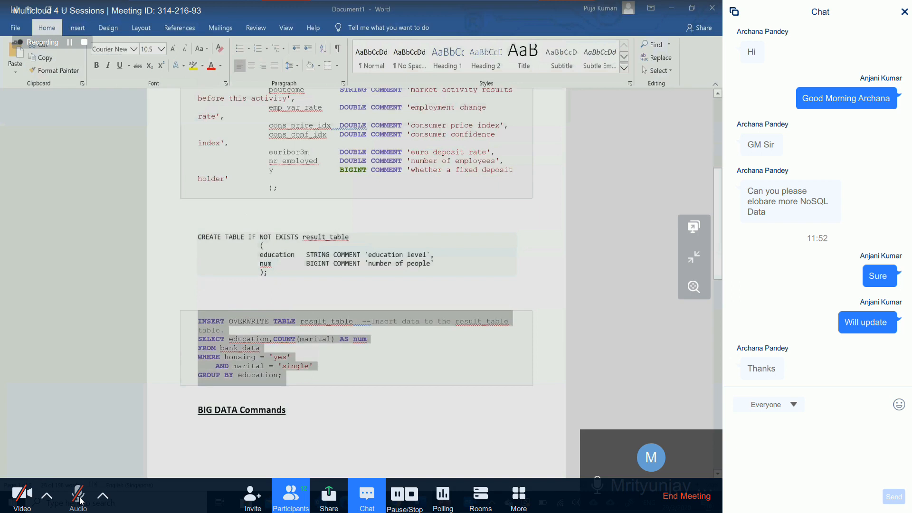
pyautogui.hotkey('alt', 'Tab')
pyautogui.click(184, 161)
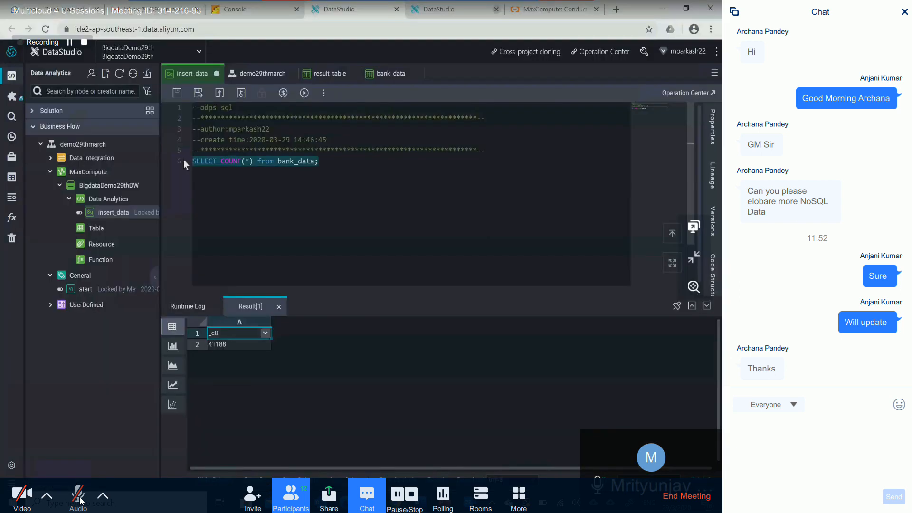
pyautogui.hotkey('ctrl', 'v')
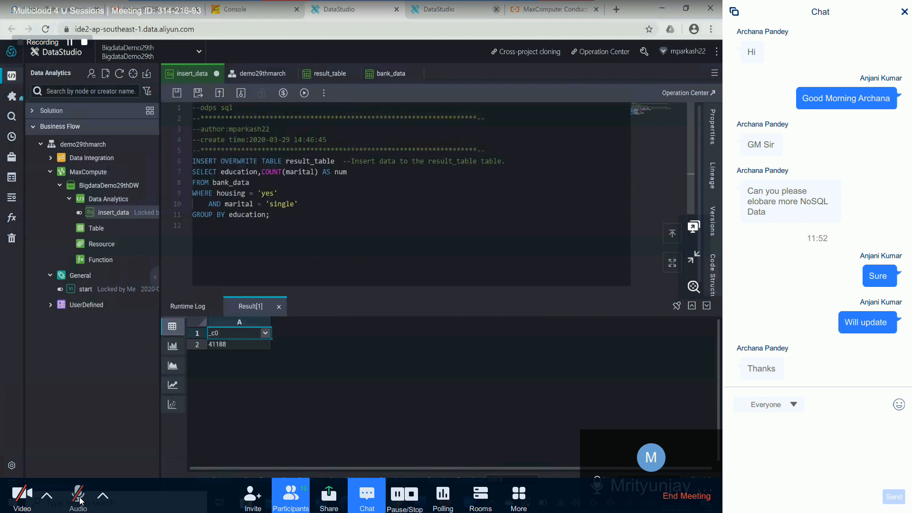
# - Run the INSERT OVERWRITE query after estimating its expense, and examine the end of the runtime log
pyautogui.click(283, 94)
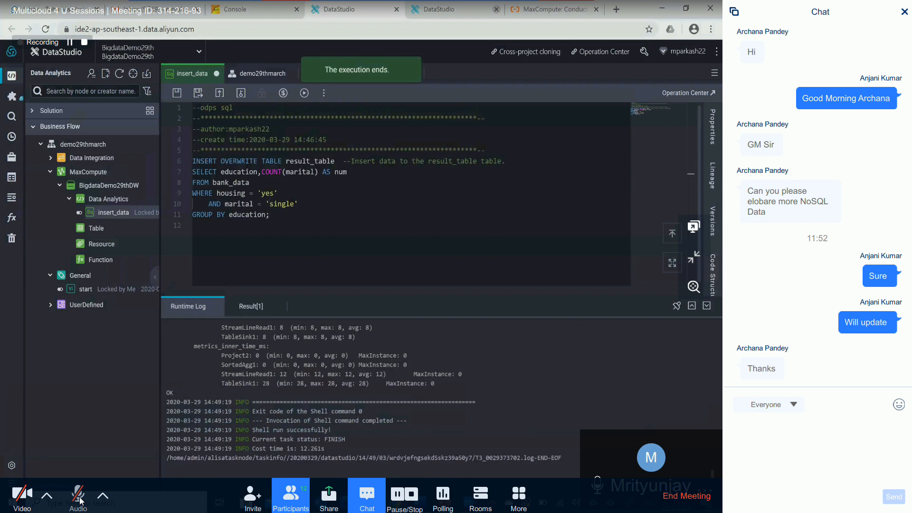
pyautogui.moveTo(236, 401); pyautogui.dragTo(274, 430)
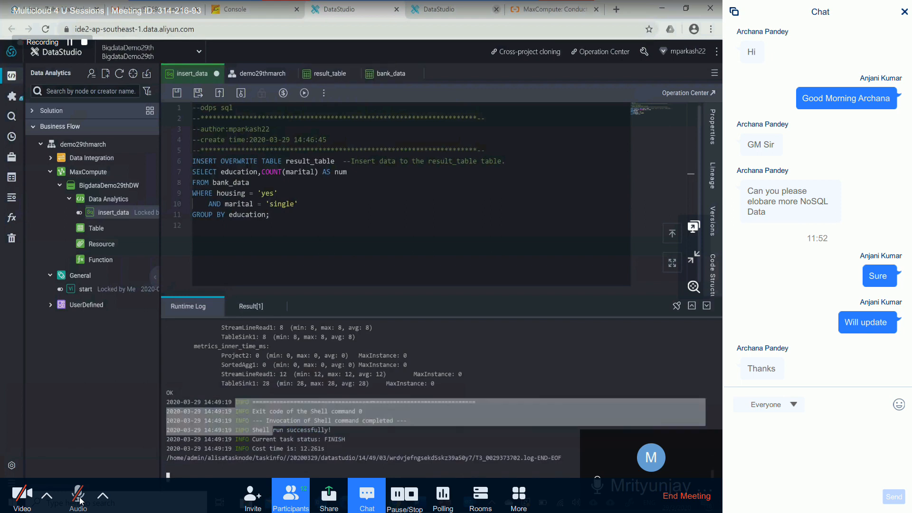
pyautogui.click(273, 430)
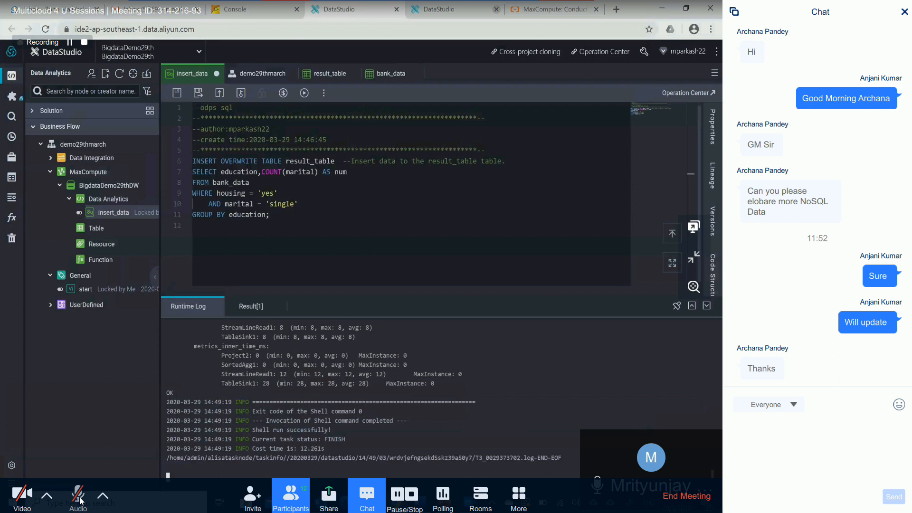
pyautogui.moveTo(303, 448); pyautogui.dragTo(157, 402)
pyautogui.click(324, 448)
pyautogui.click(227, 392)
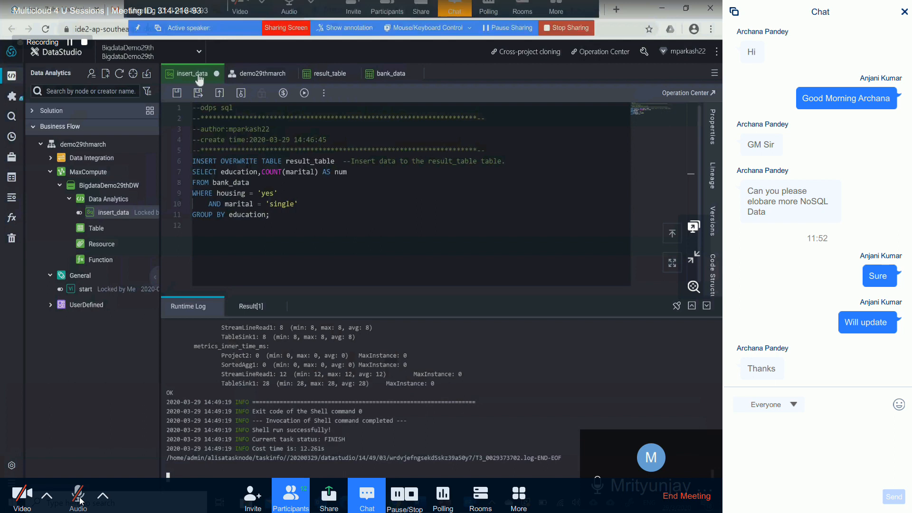
# - Save the insert_data node and close it to return to the workflow canvas
pyautogui.click(179, 93)
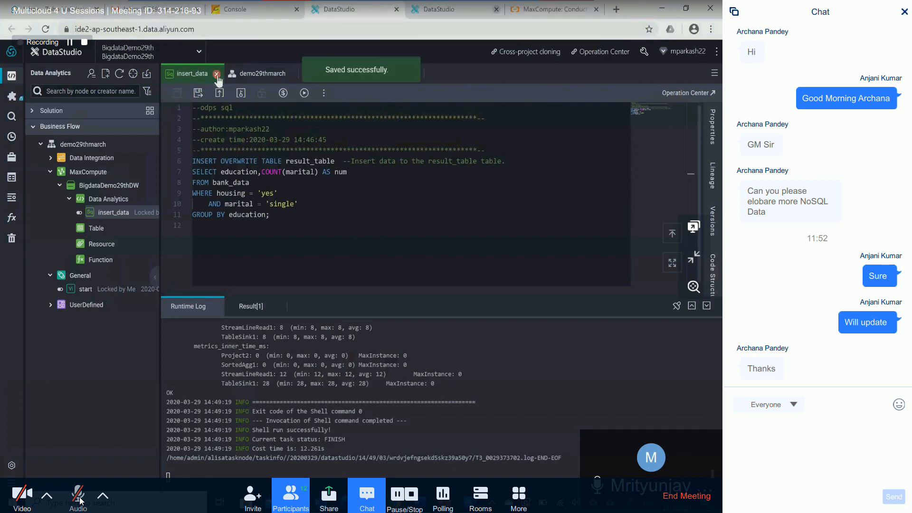
pyautogui.click(216, 75)
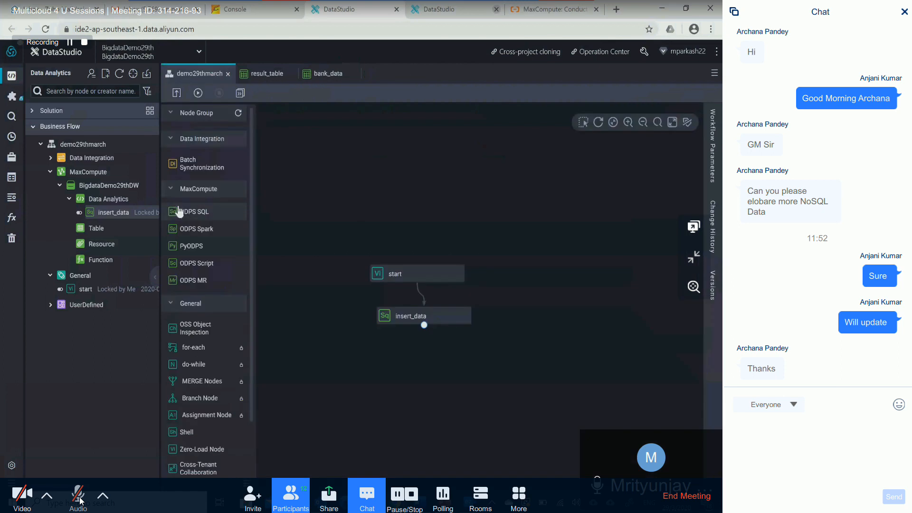
# - Create an ODPS SQL node named result_data in the demo29thmarch workflow
pyautogui.moveTo(179, 211); pyautogui.dragTo(349, 262)
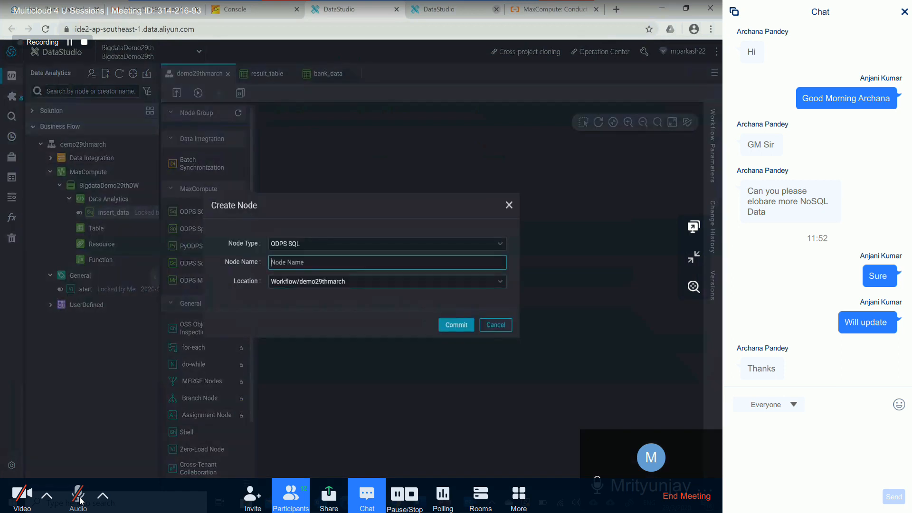
pyautogui.write('result_Data')
pyautogui.press('BackSpace')
pyautogui.press('BackSpace')
pyautogui.press('BackSpace')
pyautogui.write('data')
pyautogui.click(458, 327)
# - Place the result_data node below insert_data and connect insert_data to it
pyautogui.moveTo(449, 310); pyautogui.dragTo(419, 386)
pyautogui.moveTo(425, 328)
pyautogui.mouseDown()
pyautogui.moveTo(438, 375)
pyautogui.moveTo(431, 362)
pyautogui.mouseUp()
pyautogui.moveTo(424, 327); pyautogui.dragTo(430, 364)
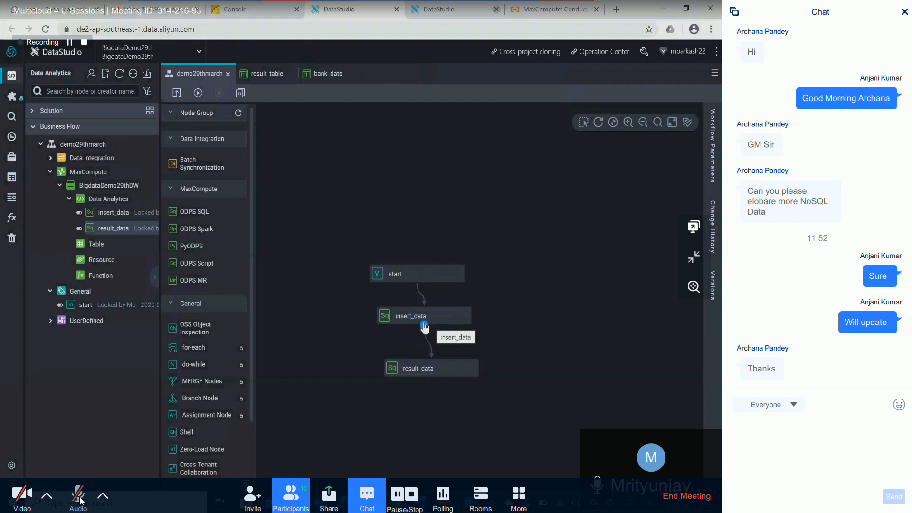
# - Open the result_data node and write the query SELECT * from result_table;
pyautogui.doubleClick(426, 369)
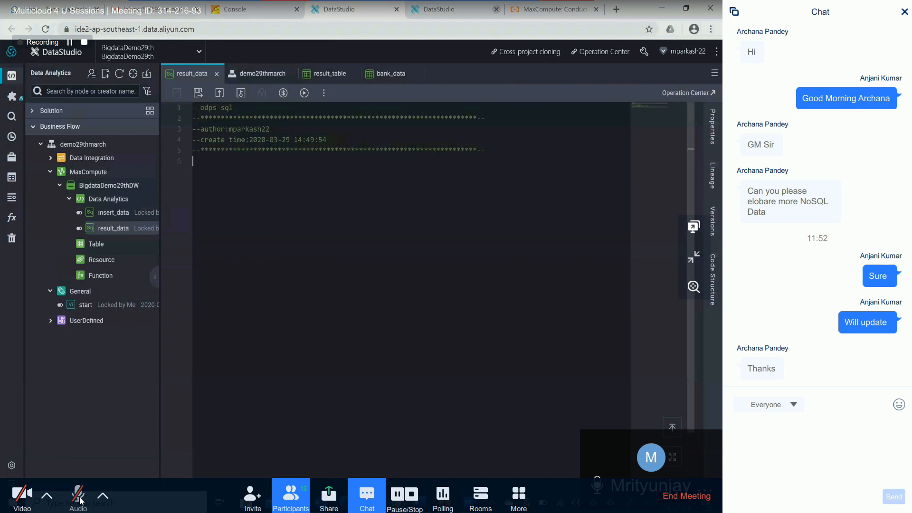
pyautogui.write('selec')
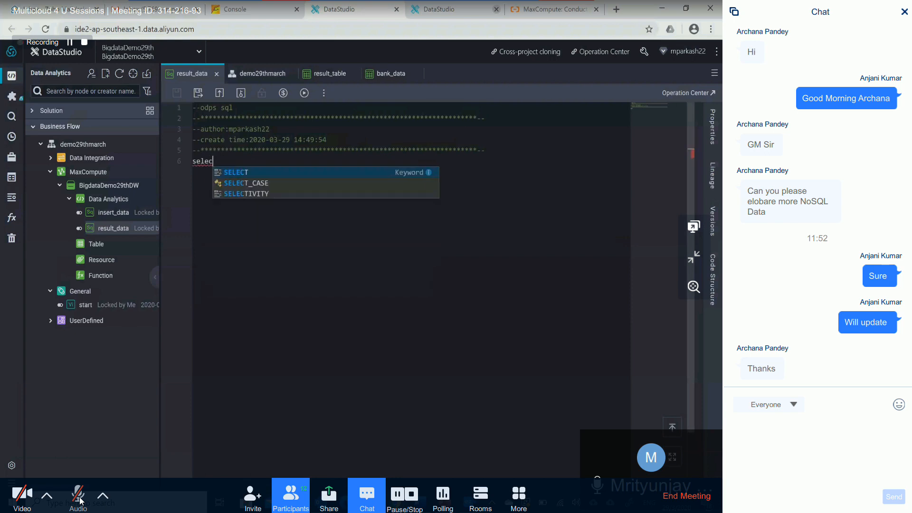
pyautogui.press('Return')
pyautogui.write('* from ')
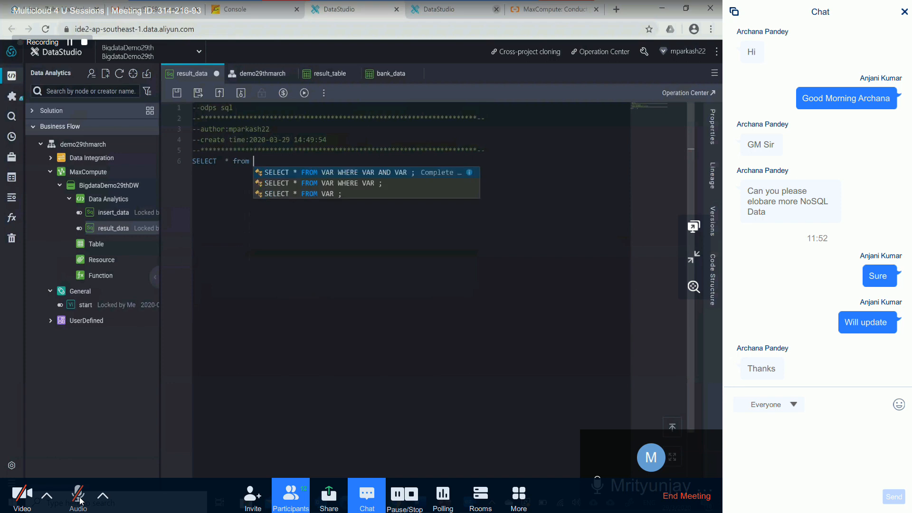
pyautogui.write('res')
pyautogui.press('Return')
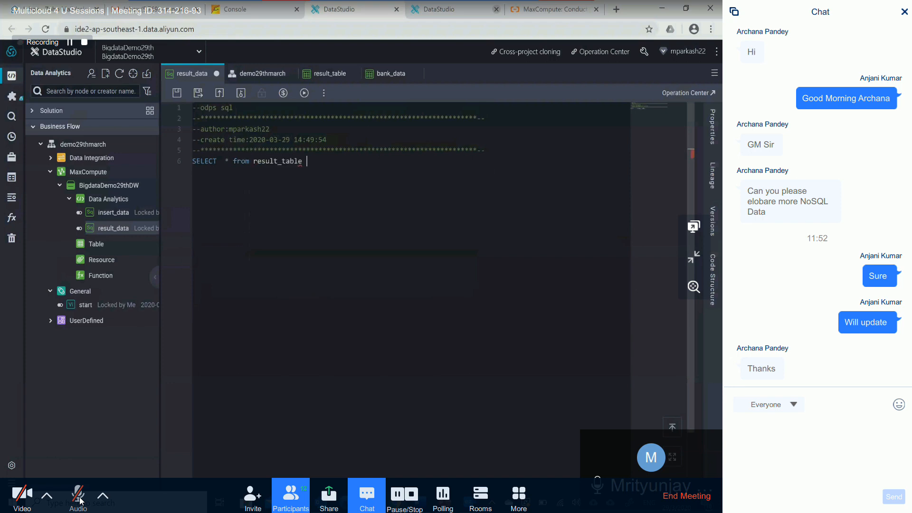
pyautogui.press('BackSpace')
pyautogui.write(';')
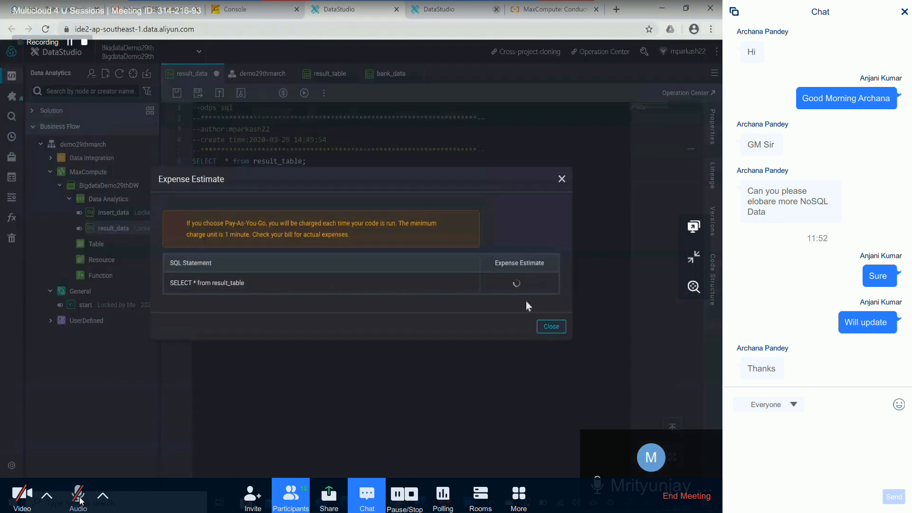
# - Dismiss the expense estimate and run the result_table query
pyautogui.click(551, 323)
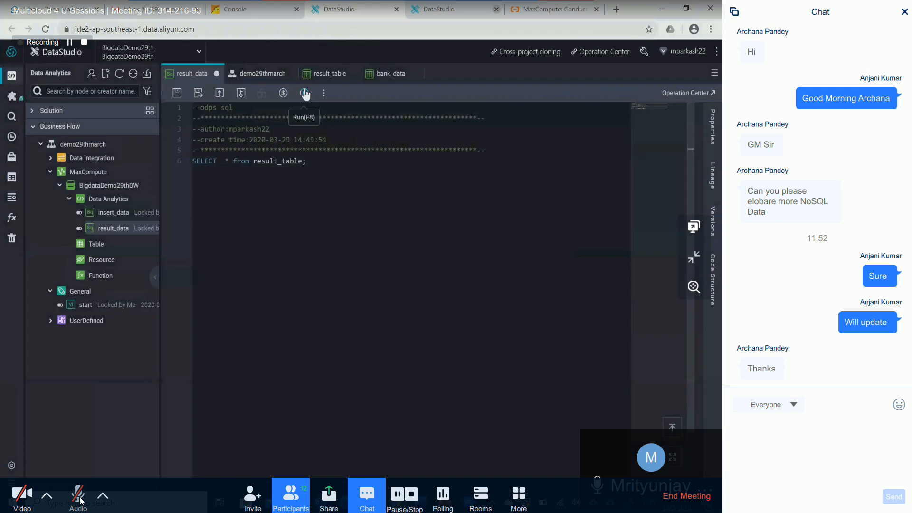
pyautogui.click(304, 92)
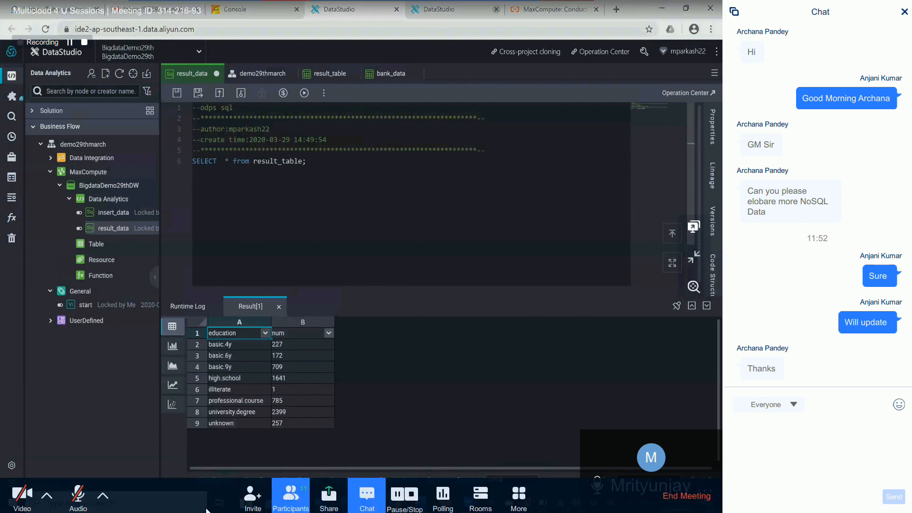
pyautogui.click(86, 493)
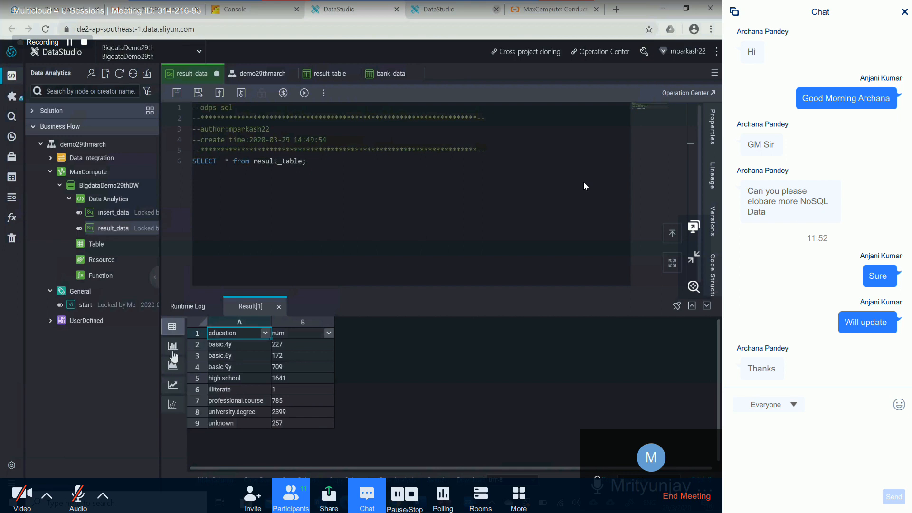
# - View the query result as bar, area, line and scatter charts, and return to the table view
pyautogui.click(173, 350)
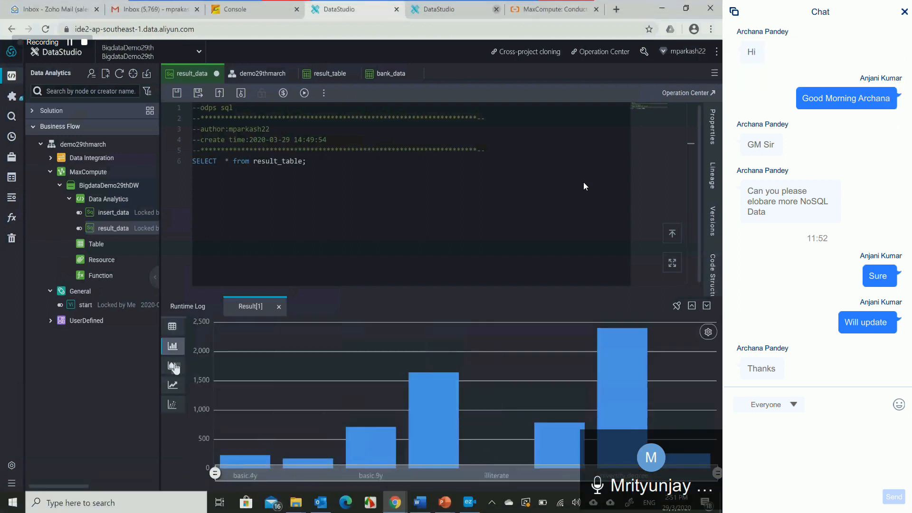
pyautogui.click(174, 366)
pyautogui.click(172, 386)
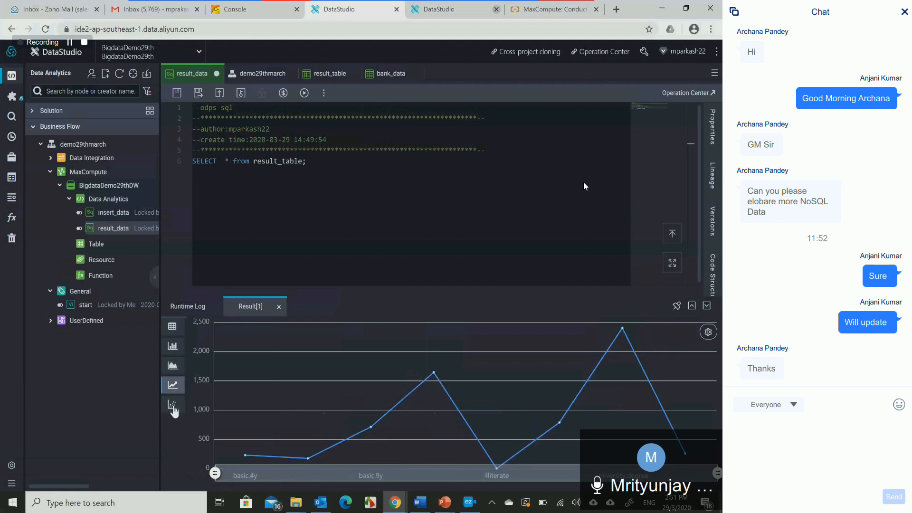
pyautogui.click(174, 407)
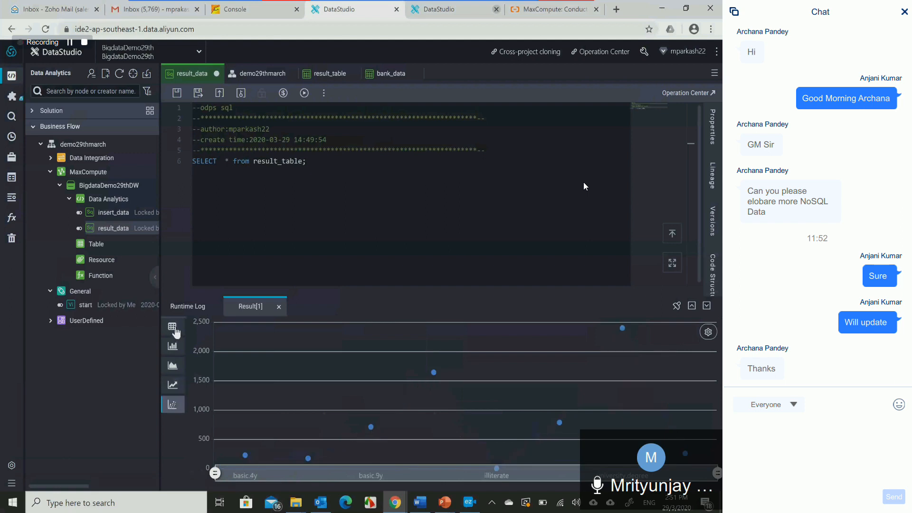
pyautogui.click(173, 327)
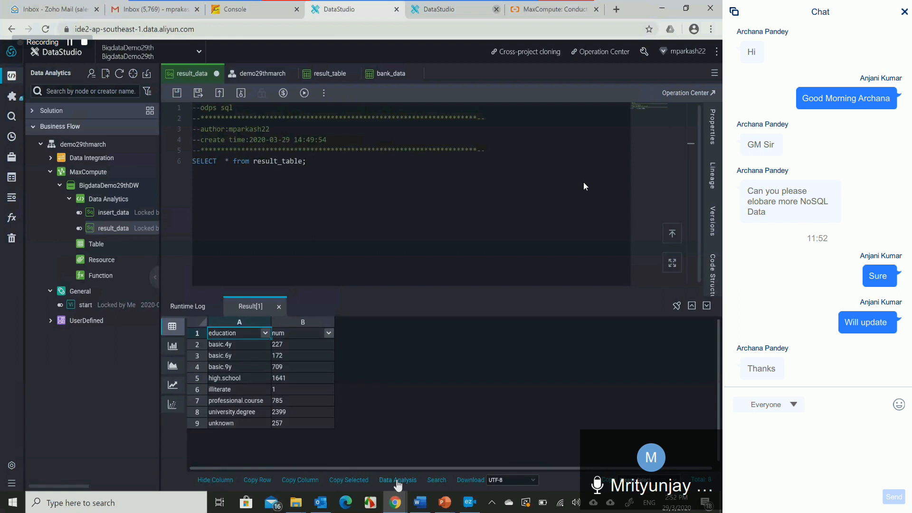
# - Open the query result in DataAnalysis and dismiss the numeric conversion notice
pyautogui.click(398, 480)
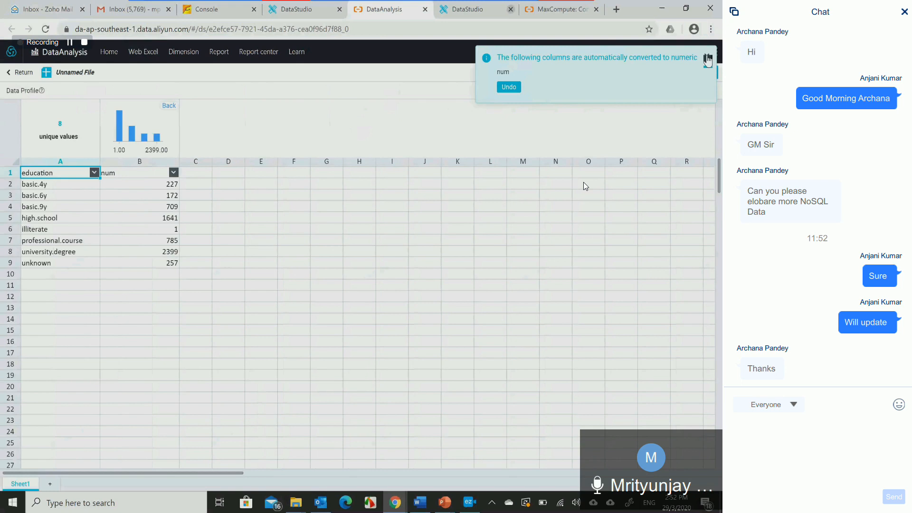
pyautogui.click(707, 58)
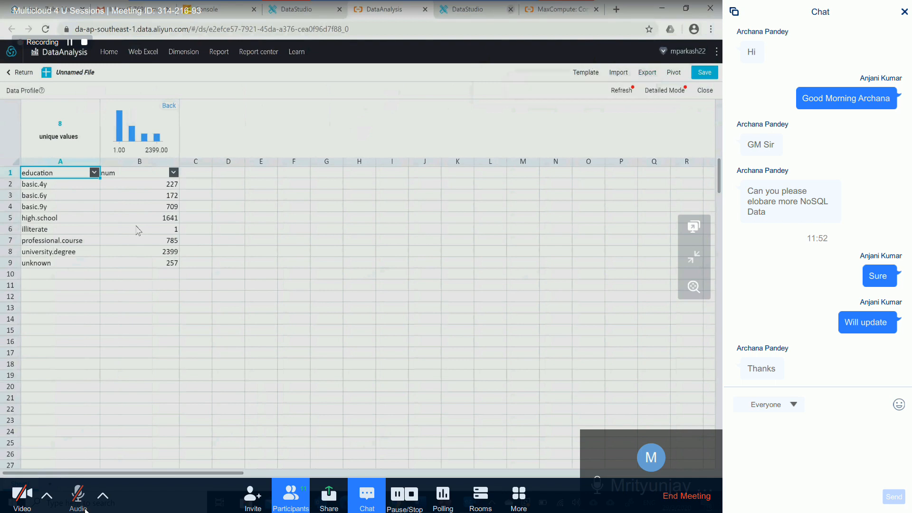
# - Open the detailed data profile and examine the education and num columns, including the value distribution of num
pyautogui.click(667, 91)
pyautogui.click(84, 506)
pyautogui.click(83, 506)
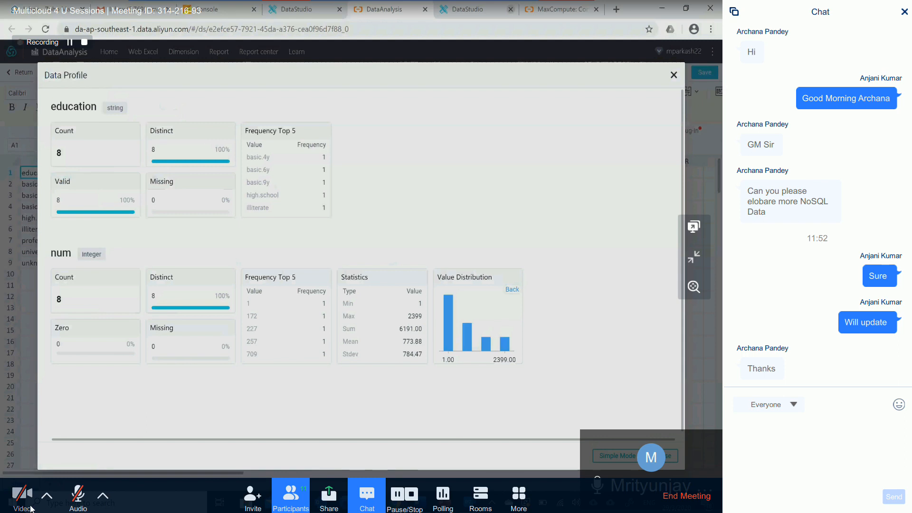
pyautogui.click(78, 494)
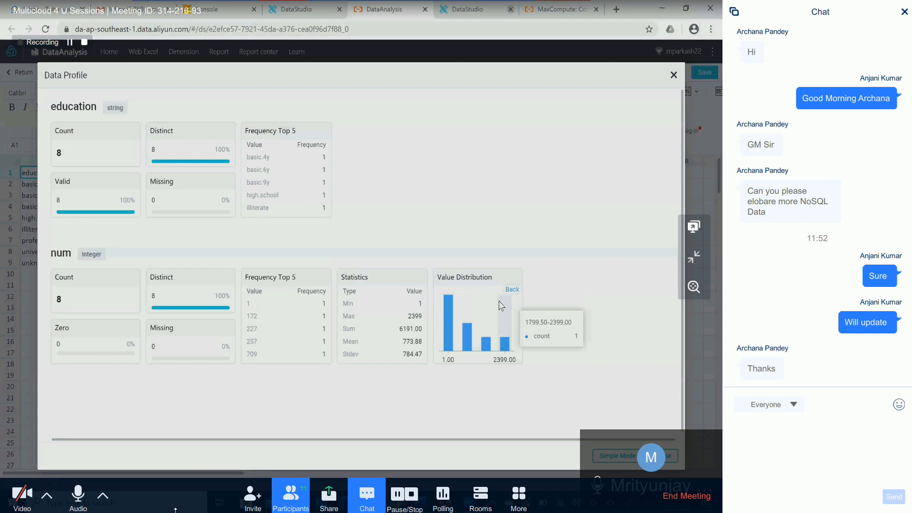
pyautogui.moveTo(476, 323)
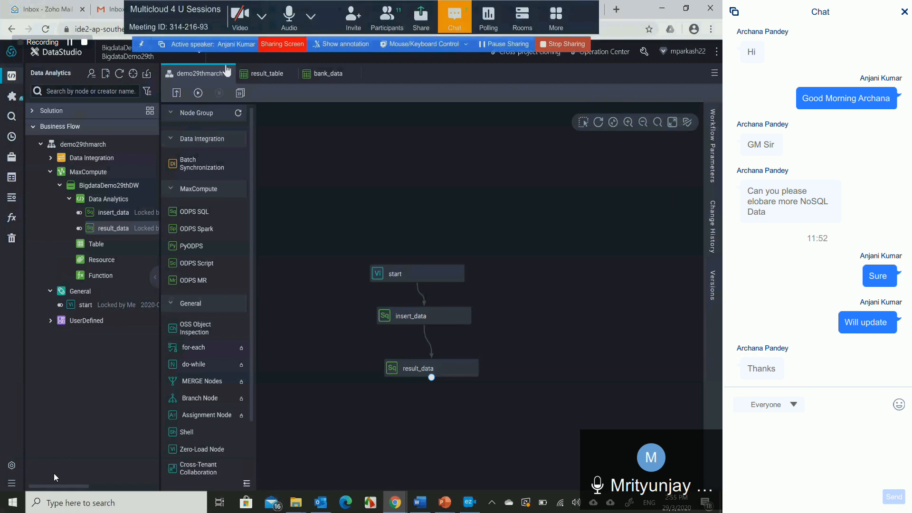
# - Switch to the Alibaba Cloud console and look through its full product list
pyautogui.click(10, 51)
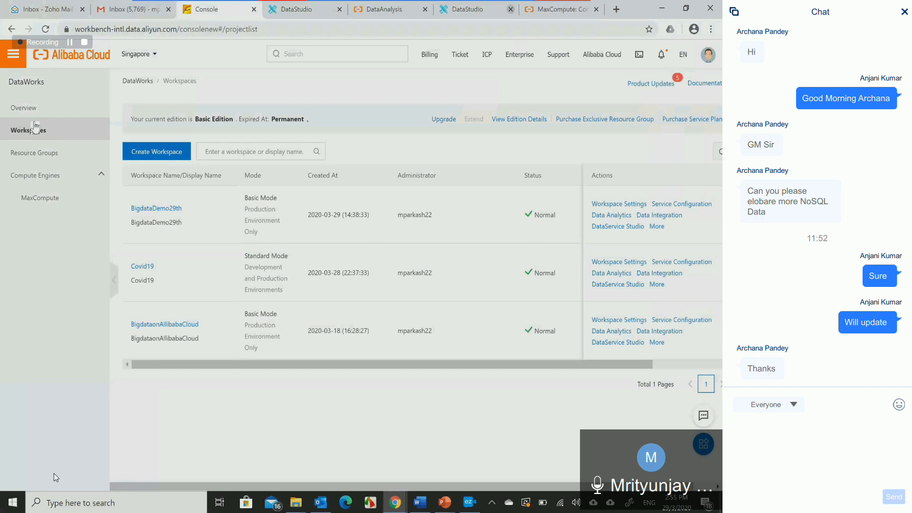
pyautogui.click(13, 53)
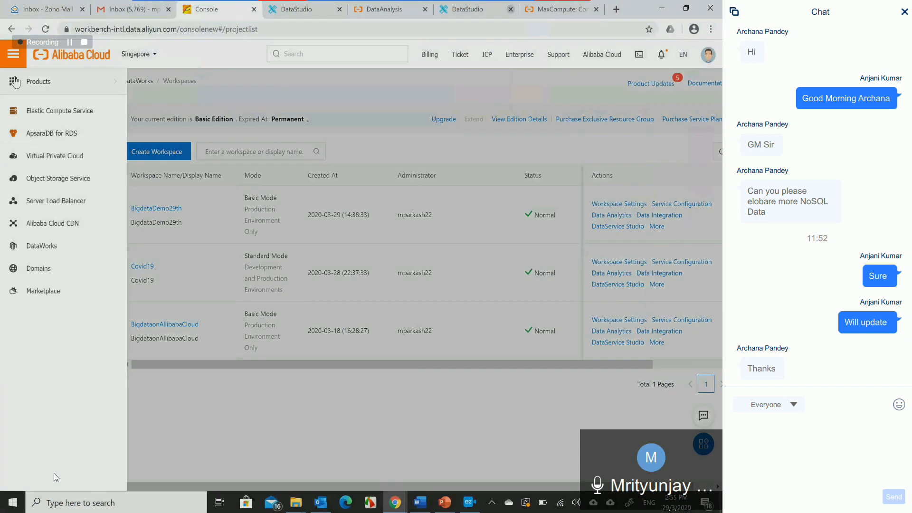
pyautogui.moveTo(16, 82)
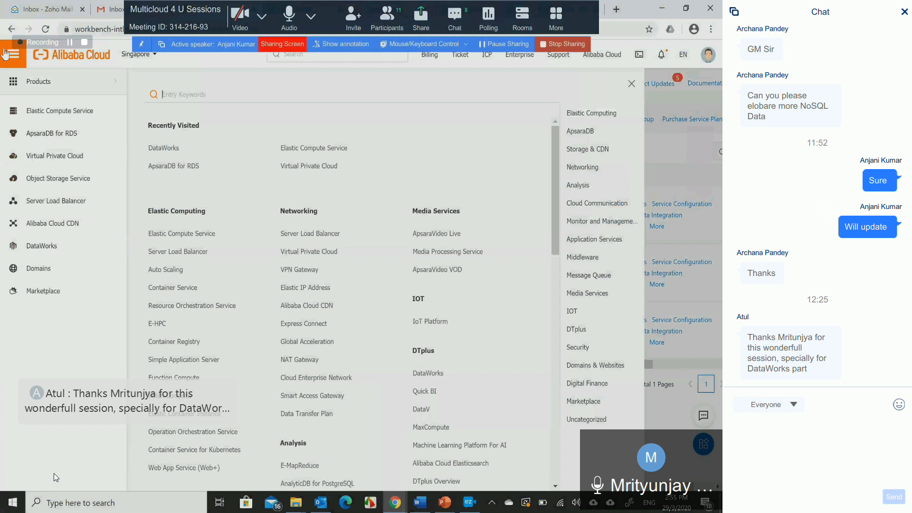
pyautogui.click(18, 60)
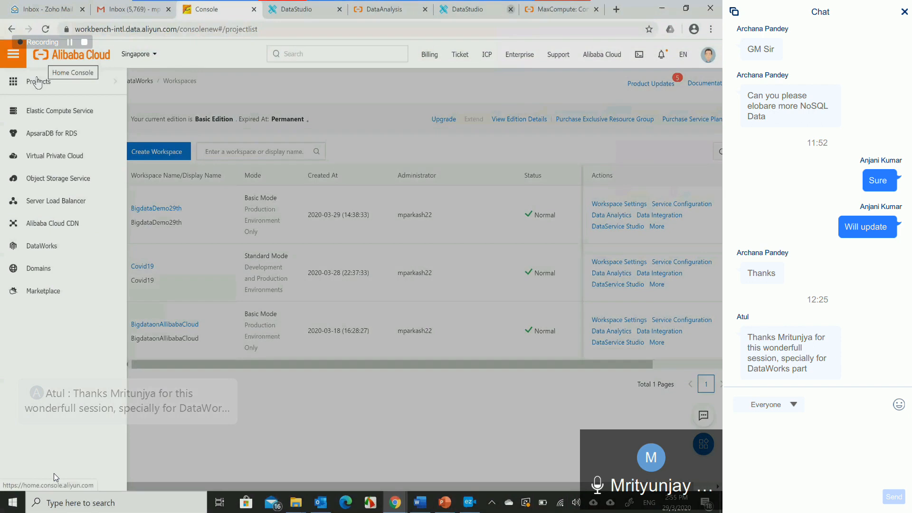
pyautogui.moveTo(116, 74)
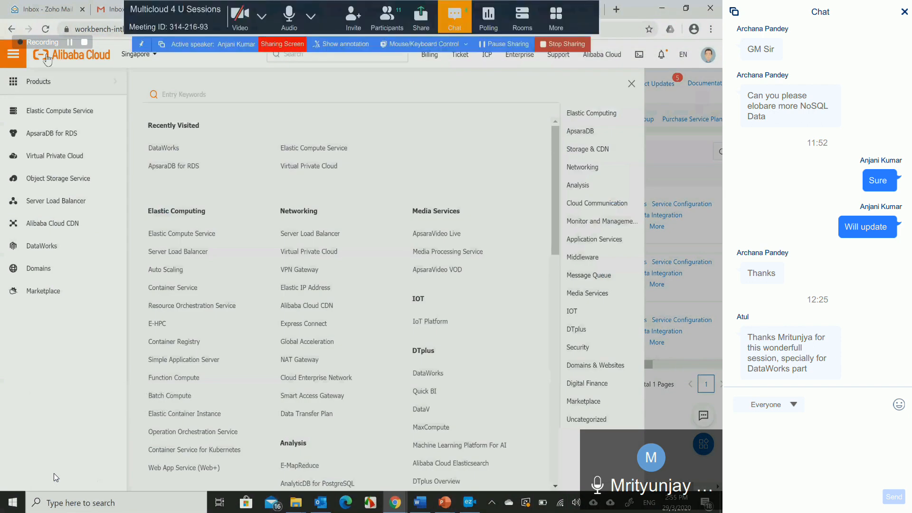
# - Return to the Alibaba Cloud console dashboard and view the account's coupons in Billing Management
pyautogui.click(47, 58)
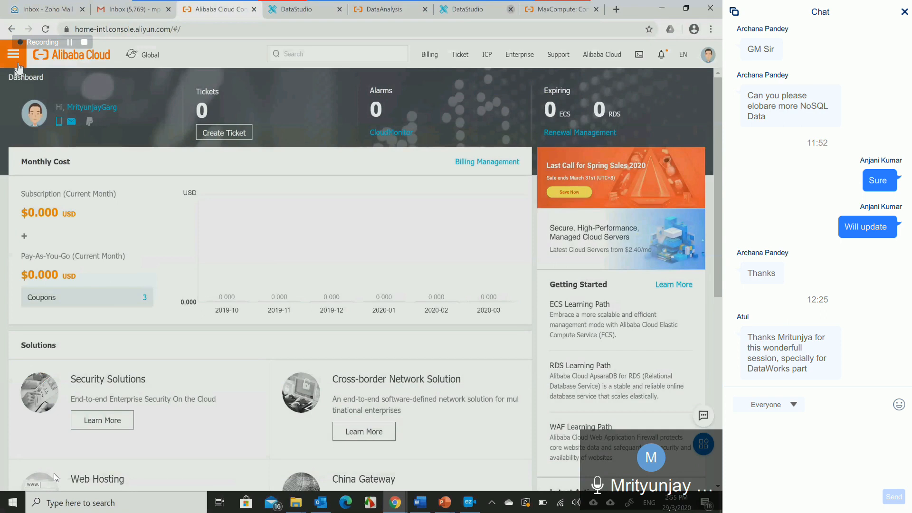
pyautogui.click(14, 53)
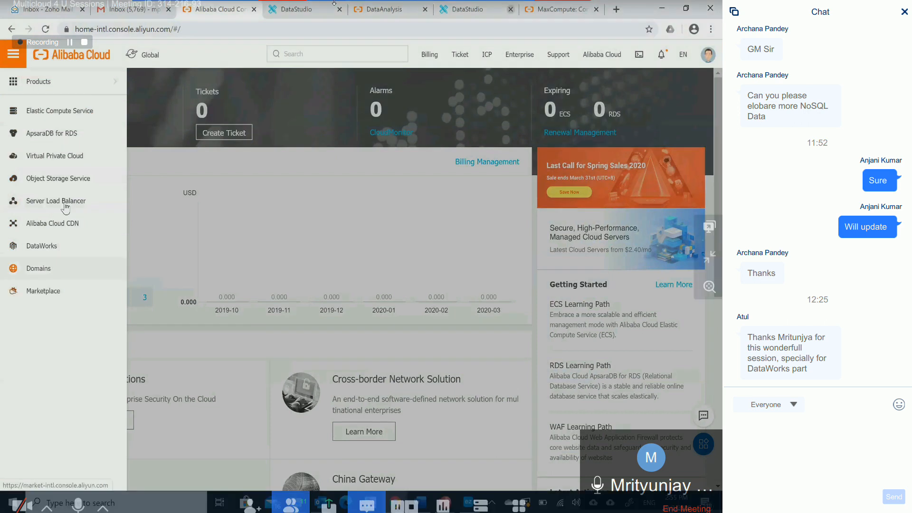
pyautogui.click(139, 163)
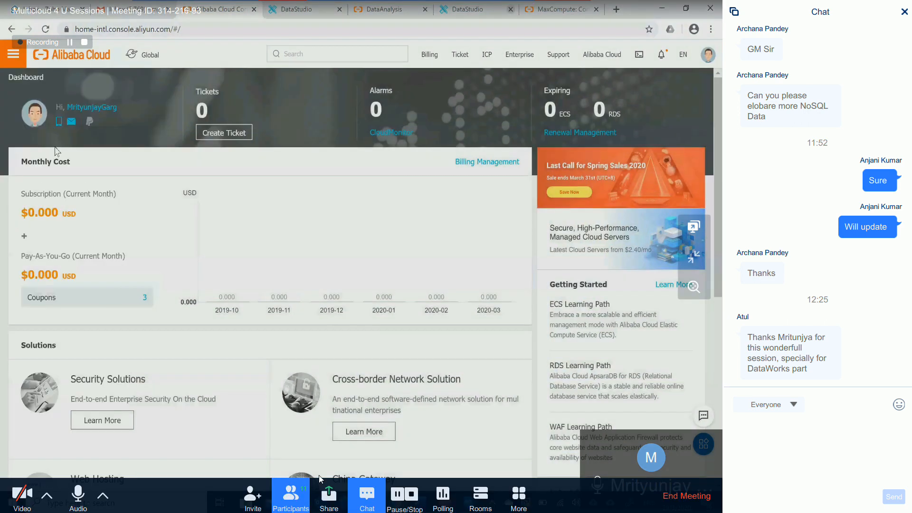
pyautogui.click(299, 500)
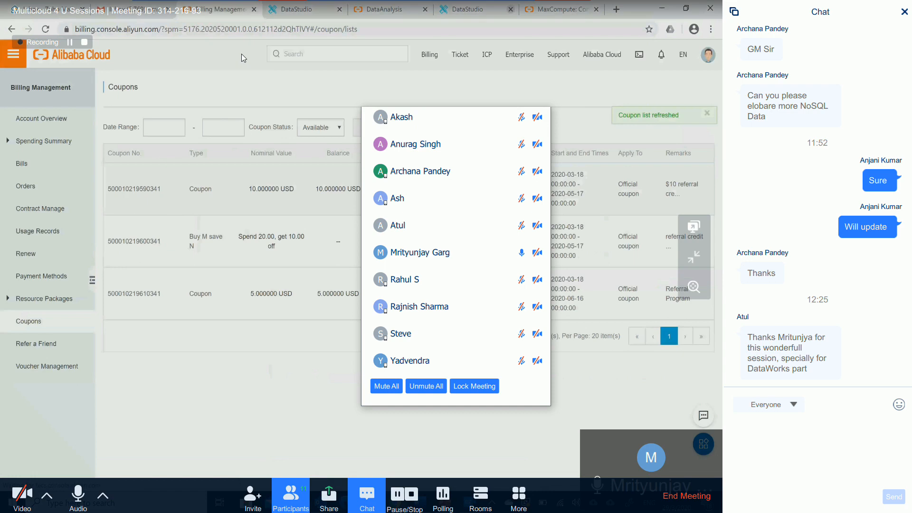
pyautogui.click(242, 53)
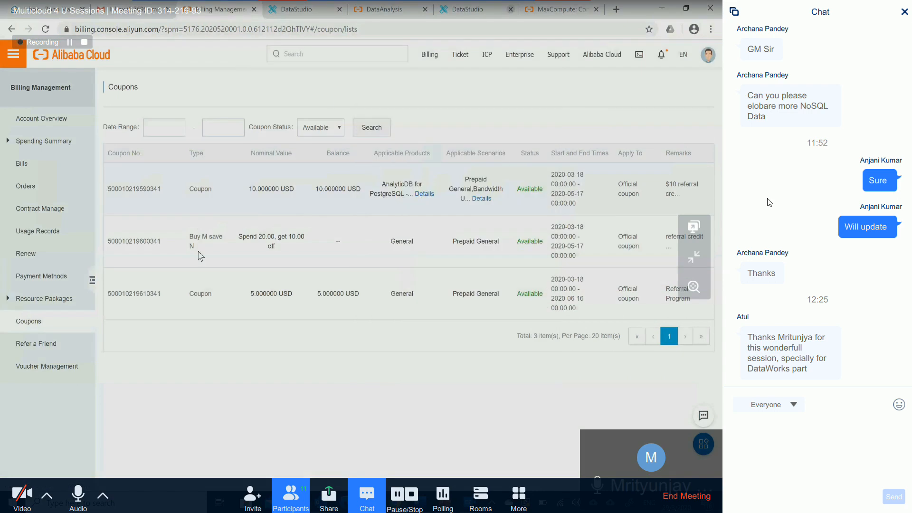
# - Go through the available coupons, highlighting the nominal value of each one
pyautogui.moveTo(106, 174); pyautogui.dragTo(316, 317)
pyautogui.click(190, 356)
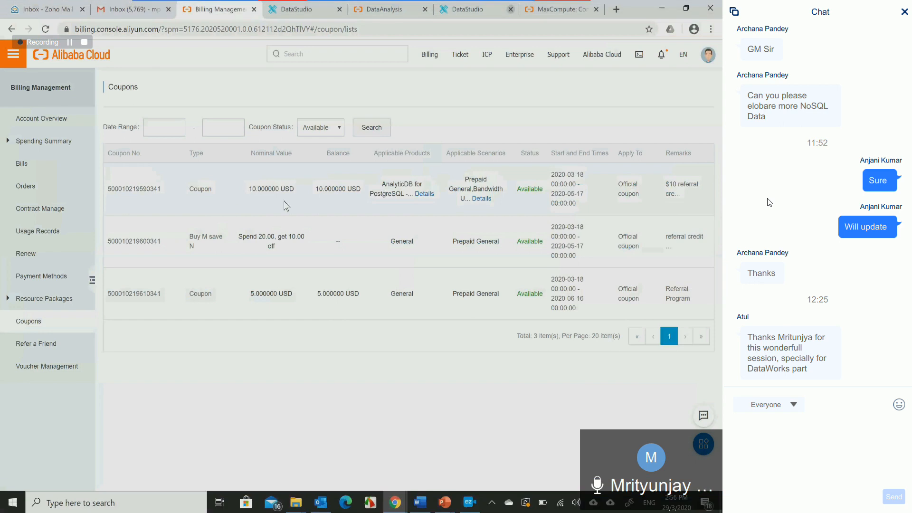
pyautogui.moveTo(253, 189); pyautogui.dragTo(283, 201)
pyautogui.moveTo(249, 236); pyautogui.dragTo(303, 267)
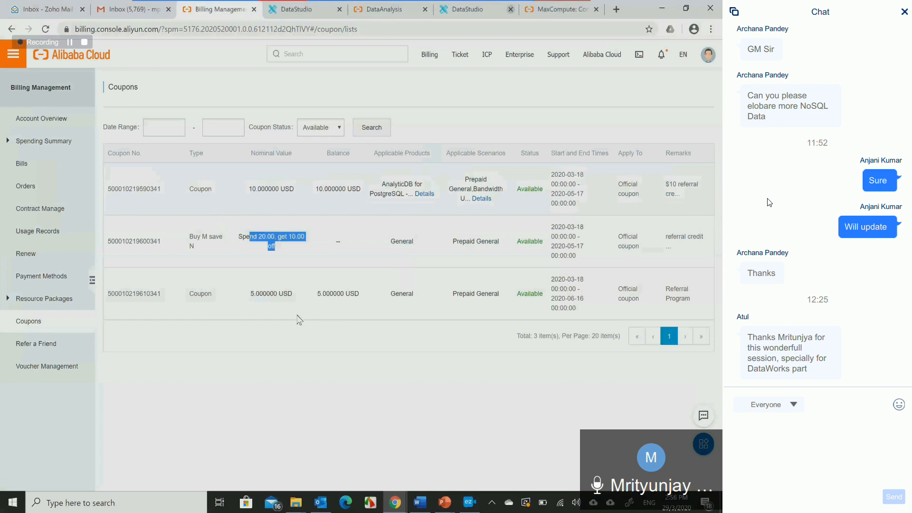
pyautogui.tripleClick(257, 290)
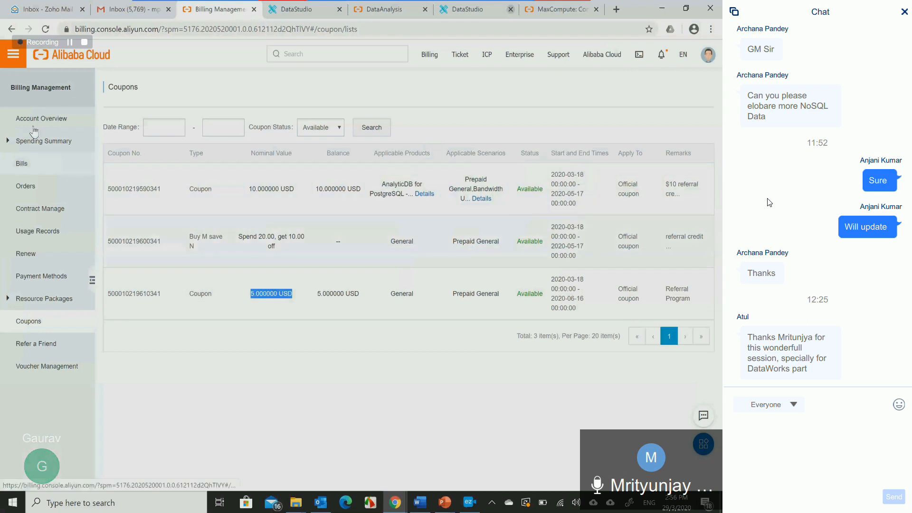
# - View the paid bills for Mar 2020, briefly show the Queries slide in PowerPoint, and return to Billing Management
pyautogui.click(34, 147)
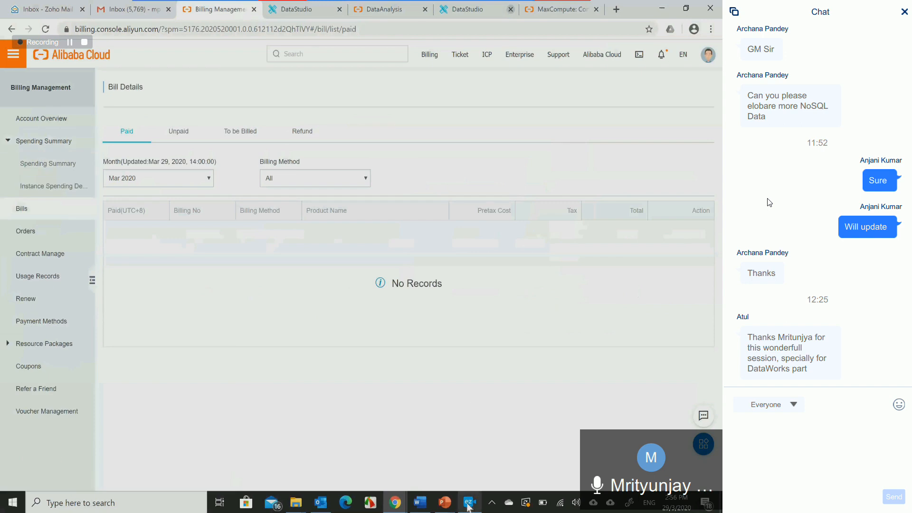
pyautogui.moveTo(456, 501)
pyautogui.click(501, 449)
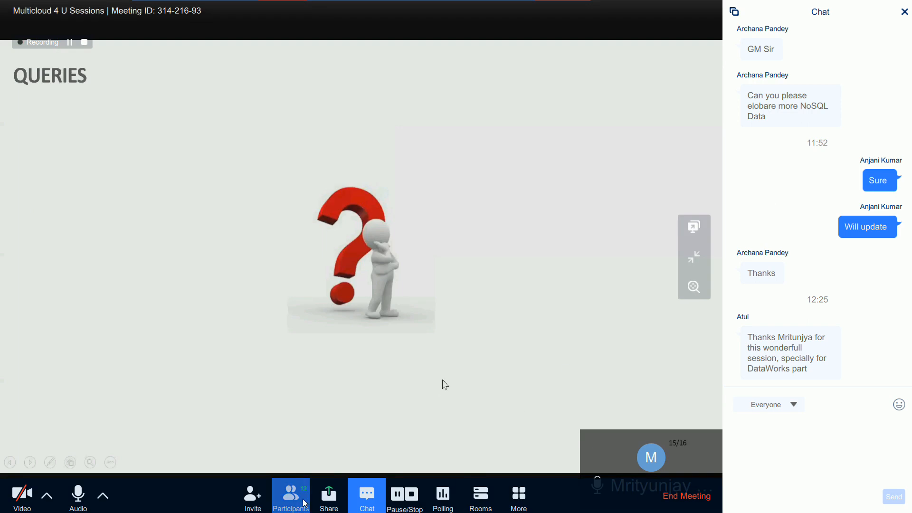
pyautogui.hotkey('alt', 'Tab')
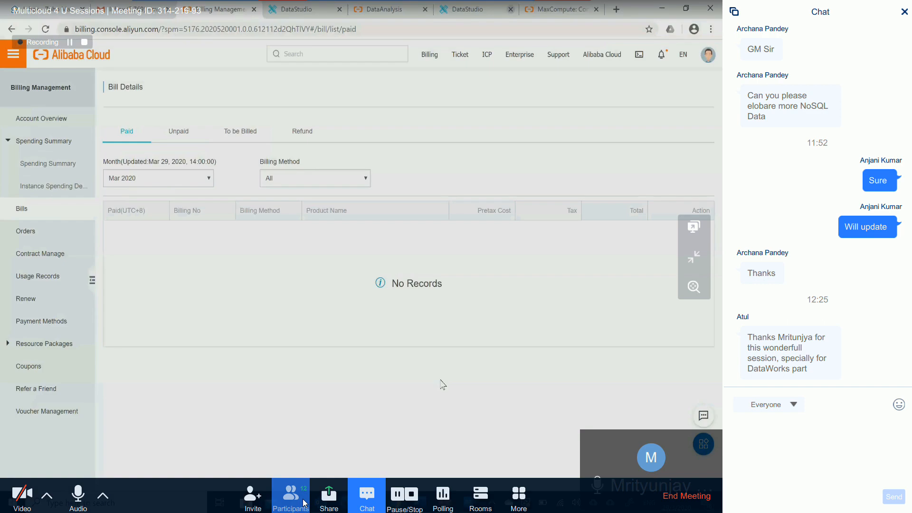
# - Open the Spending Summary for Mar 2020 and examine the spending by billing method and by product name
pyautogui.click(47, 164)
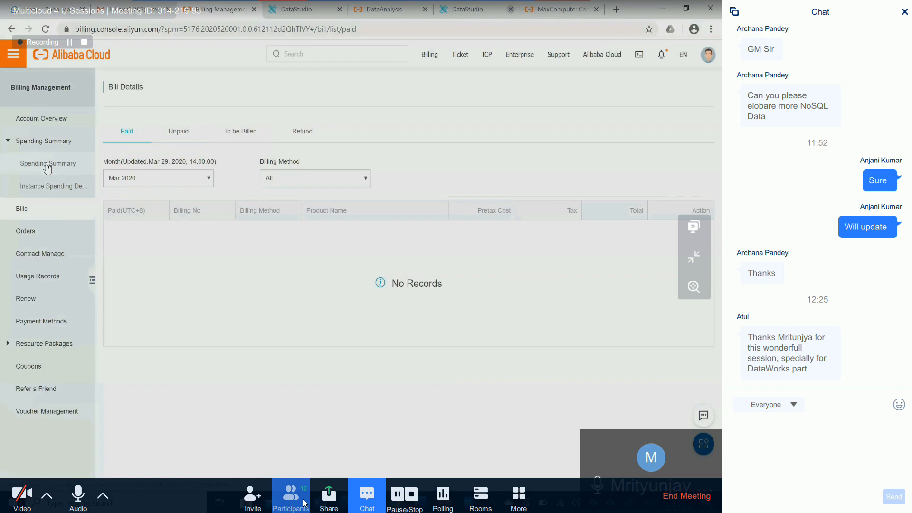
pyautogui.scroll(-3, 190, 266)
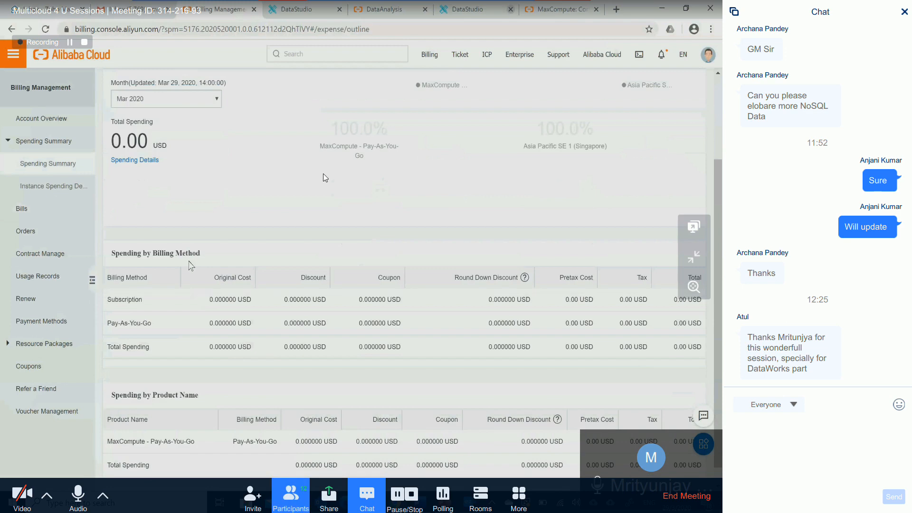
pyautogui.scroll(-1, 271, 212)
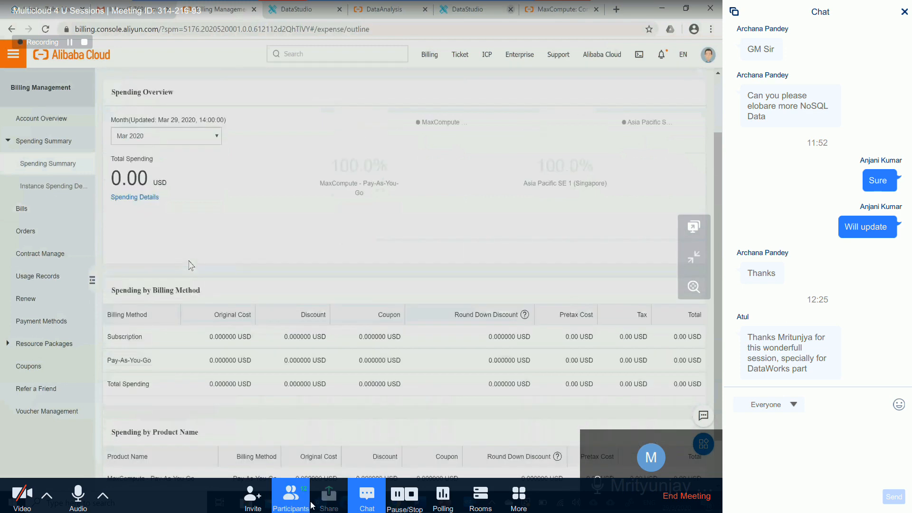
# - Open the ezTalks participant list and permit the attendee who praised the DataWorks part in the chat to speak
pyautogui.click(302, 503)
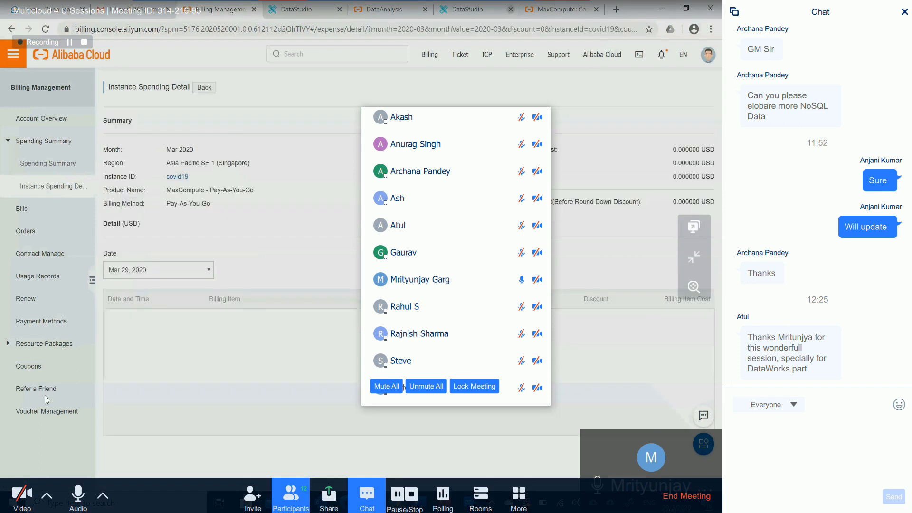
pyautogui.moveTo(509, 177)
pyautogui.moveTo(502, 204)
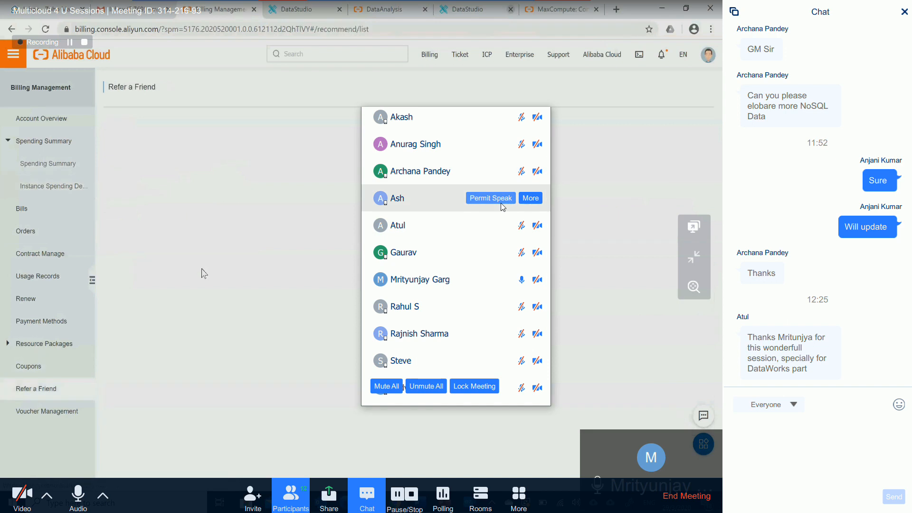
pyautogui.moveTo(441, 303)
pyautogui.click(503, 229)
pyautogui.moveTo(481, 244)
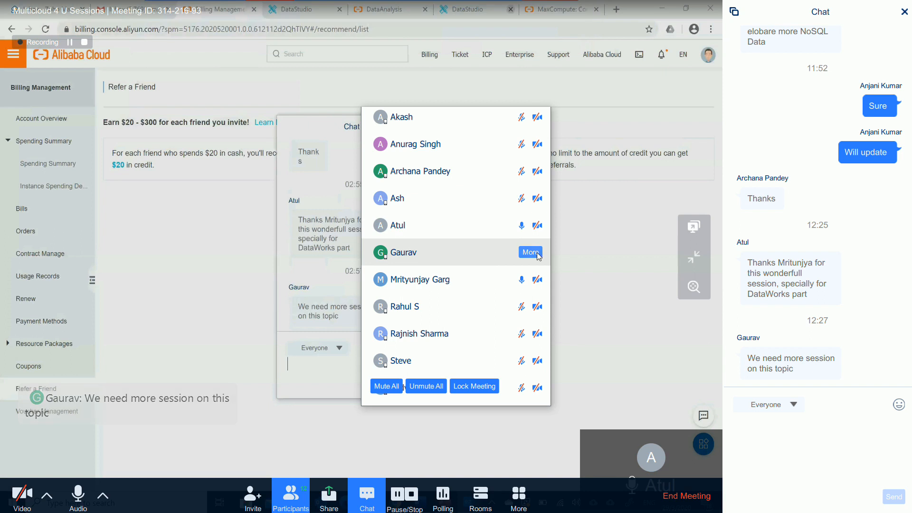
# - Try to permit the attendee who asked for more sessions to speak, and grant permission to the one applying to talk
pyautogui.click(522, 255)
pyautogui.click(529, 267)
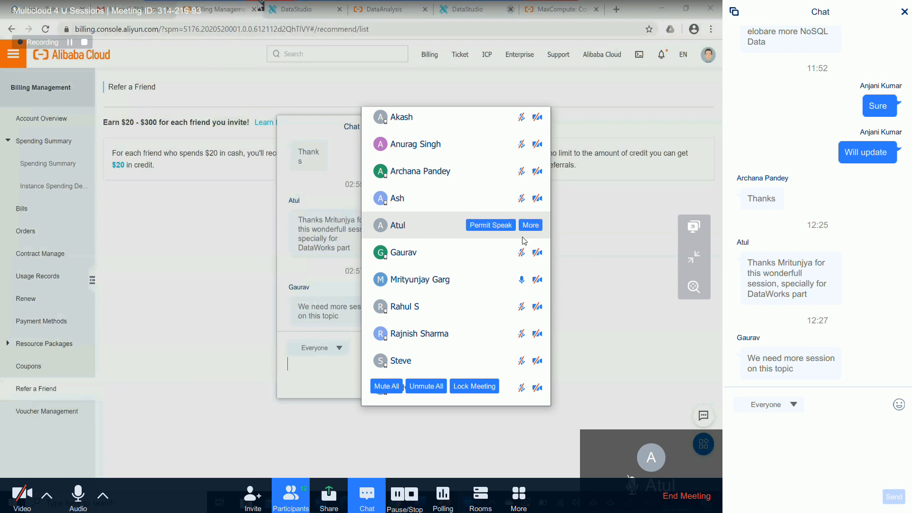
pyautogui.click(531, 226)
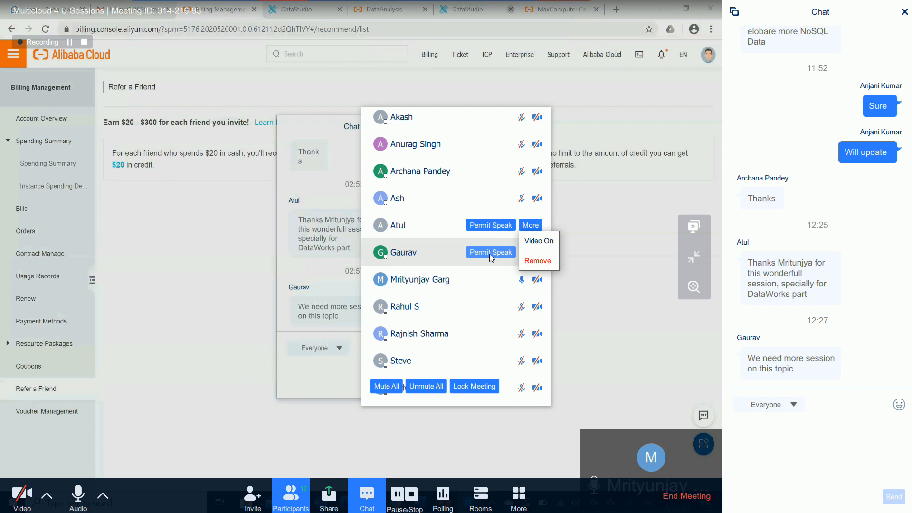
pyautogui.click(493, 256)
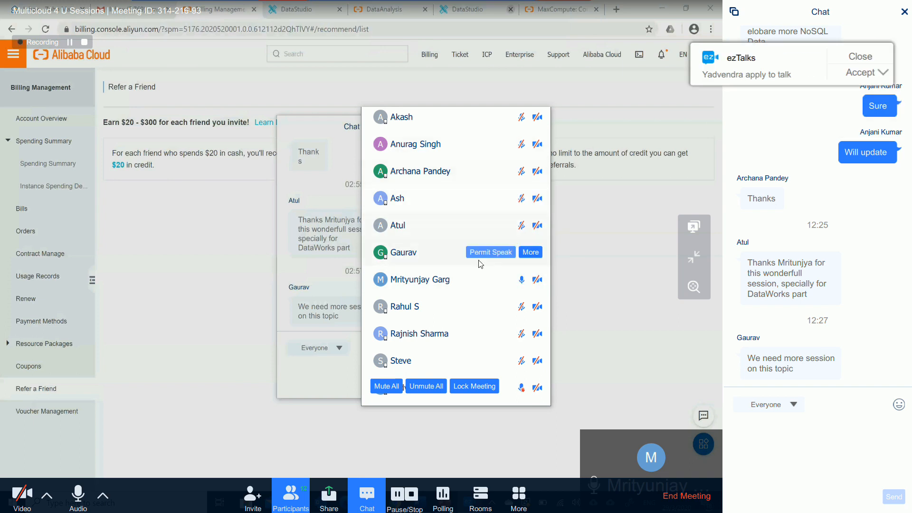
pyautogui.scroll(-1, 478, 251)
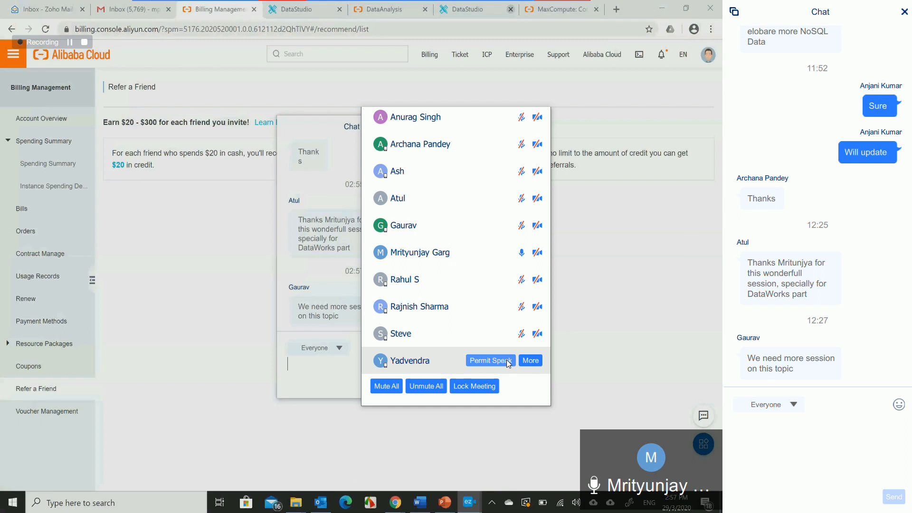
pyautogui.click(507, 361)
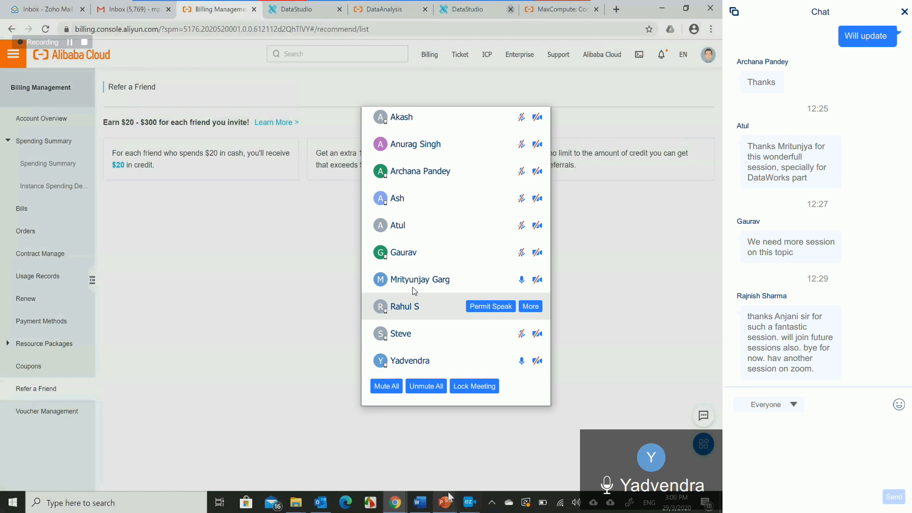
# - Switch to the Thank you slide in PowerPoint and permit the attendee asking about a billing pre-limit to speak
pyautogui.moveTo(448, 498)
pyautogui.click(503, 451)
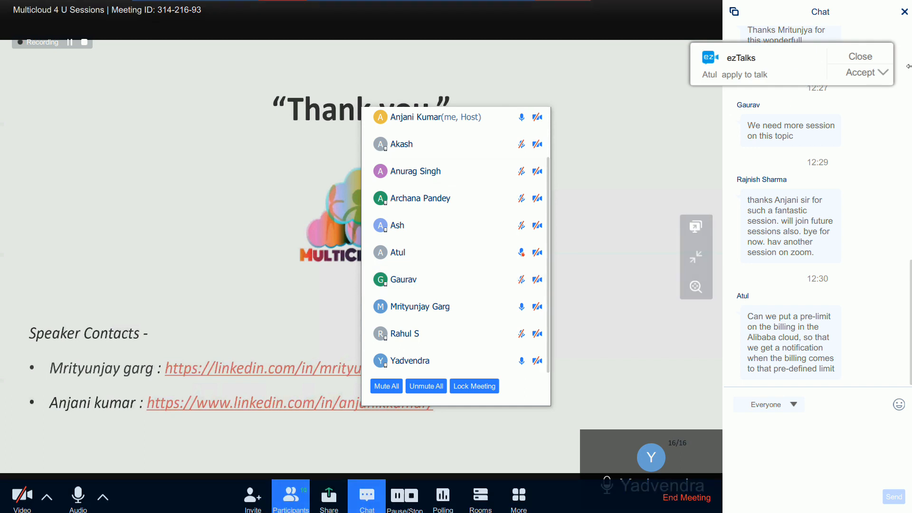
pyautogui.click(867, 73)
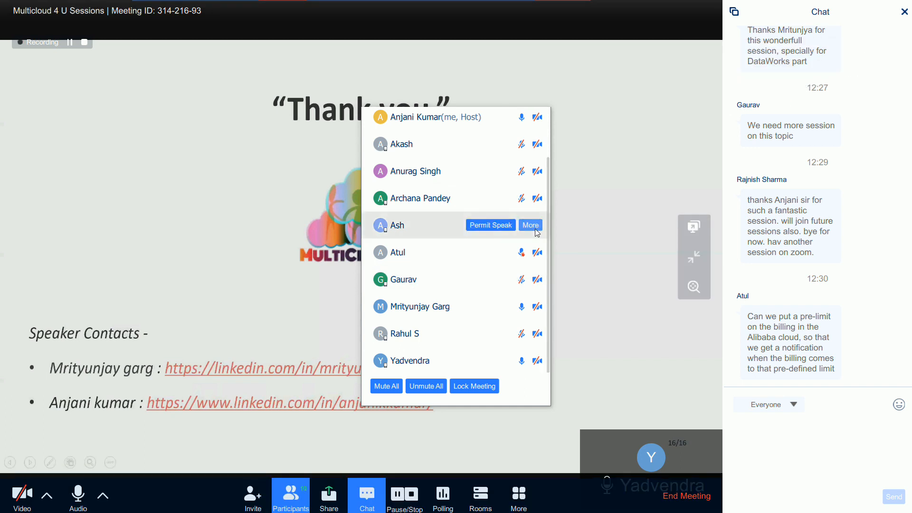
pyautogui.click(494, 252)
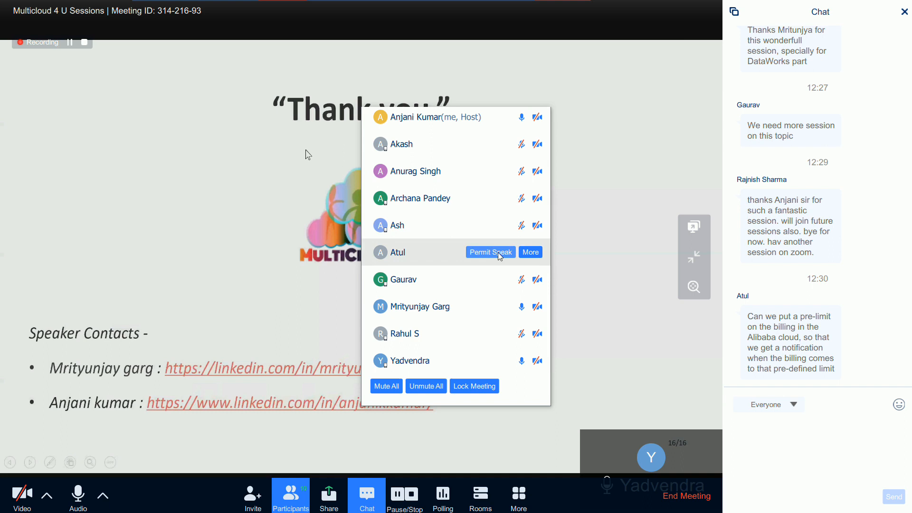
pyautogui.click(279, 295)
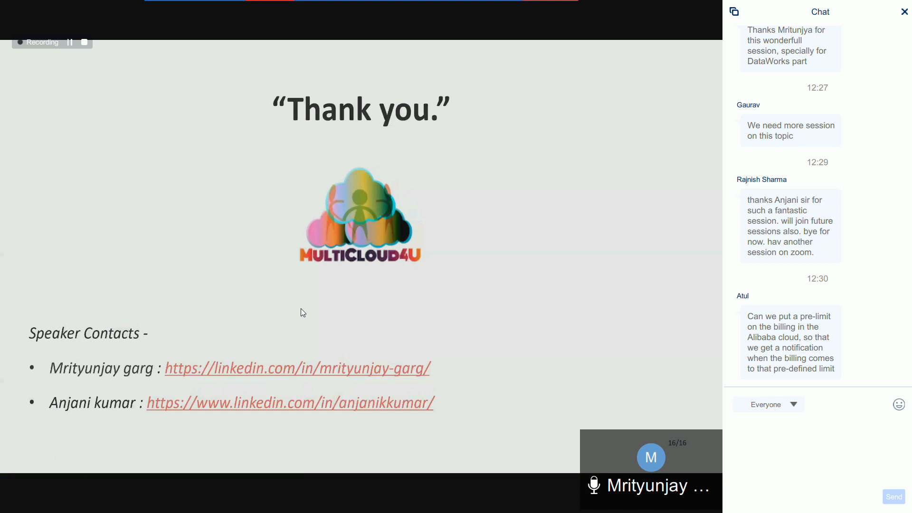
pyautogui.moveTo(37, 509)
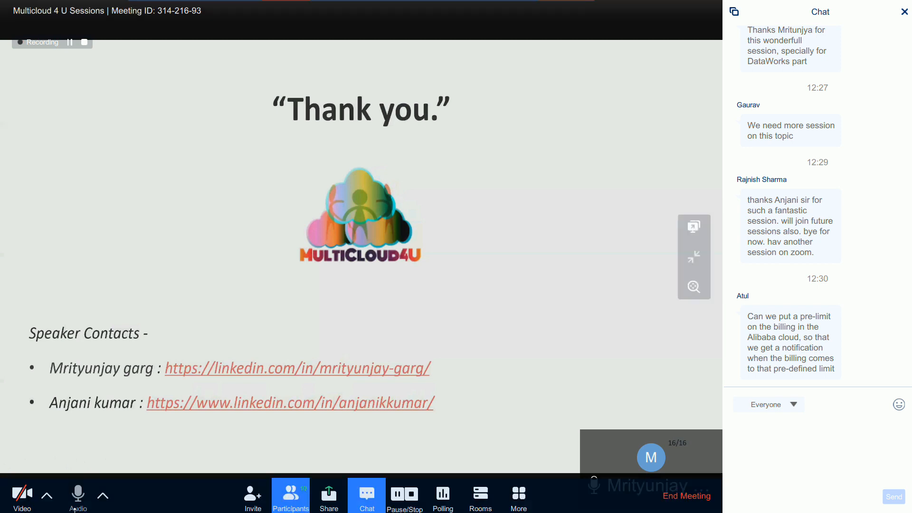